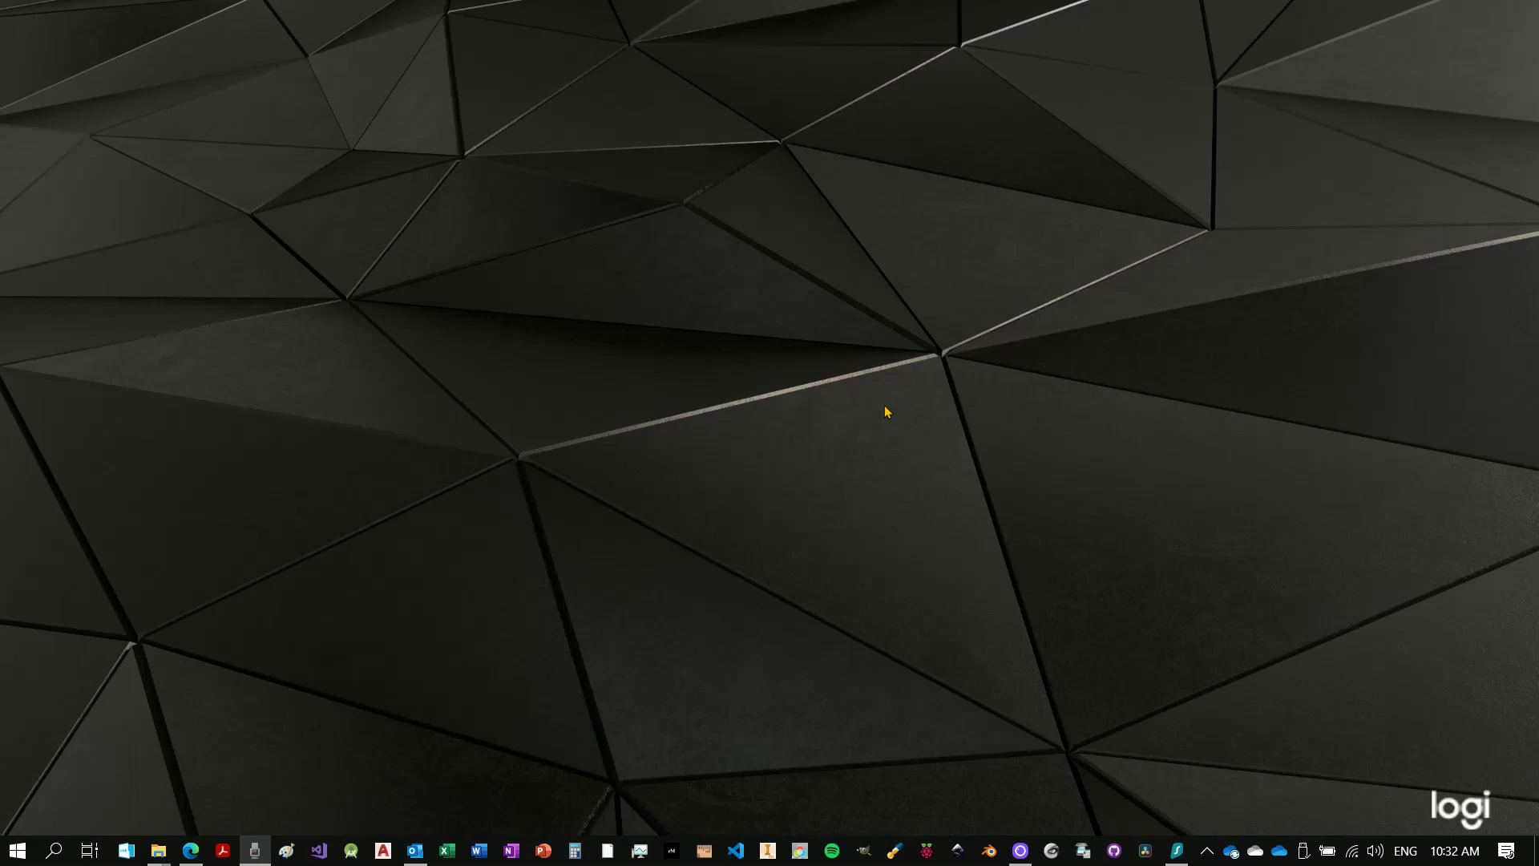
Step: Maximize File Explorer, select the SDHC (D:) drive and bring up its context menu
{"action": "key", "text": "super+e"}
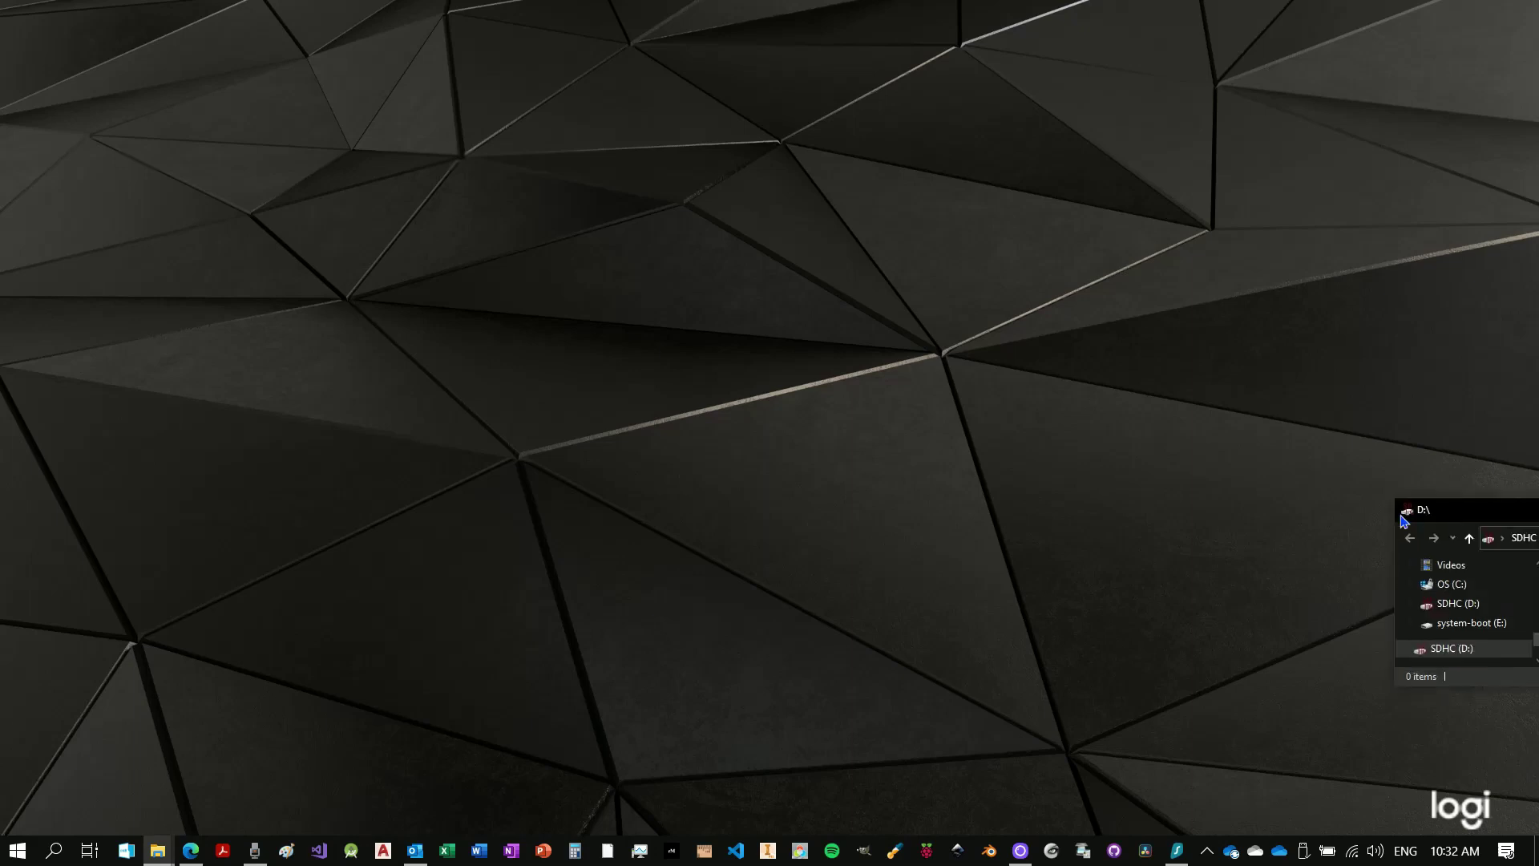
{"action": "left_click_drag", "start_coordinate": [1435, 505], "coordinate": [718, 251]}
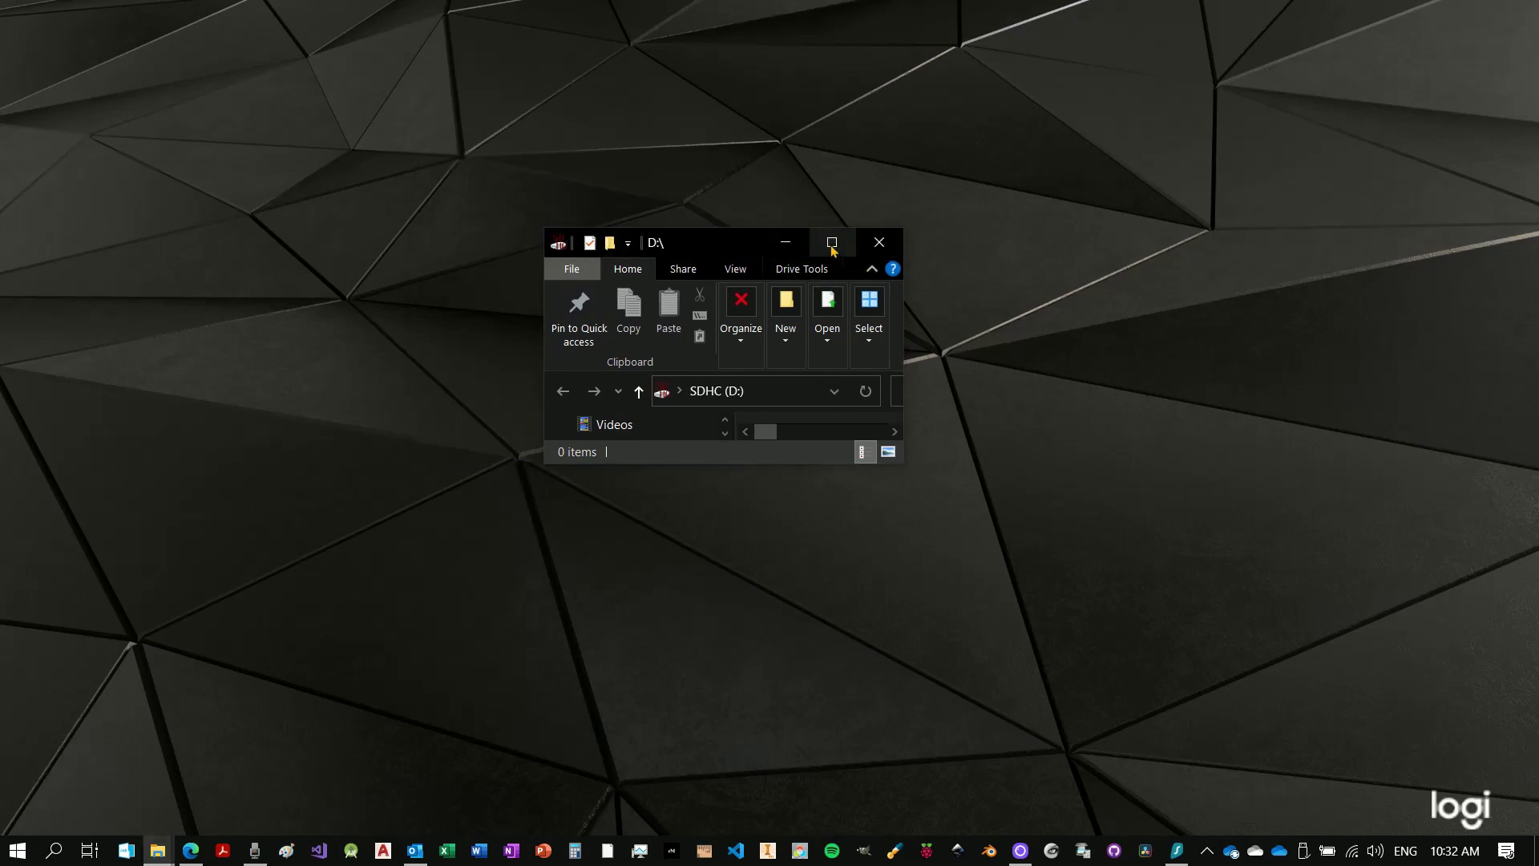
{"action": "left_click", "coordinate": [832, 242]}
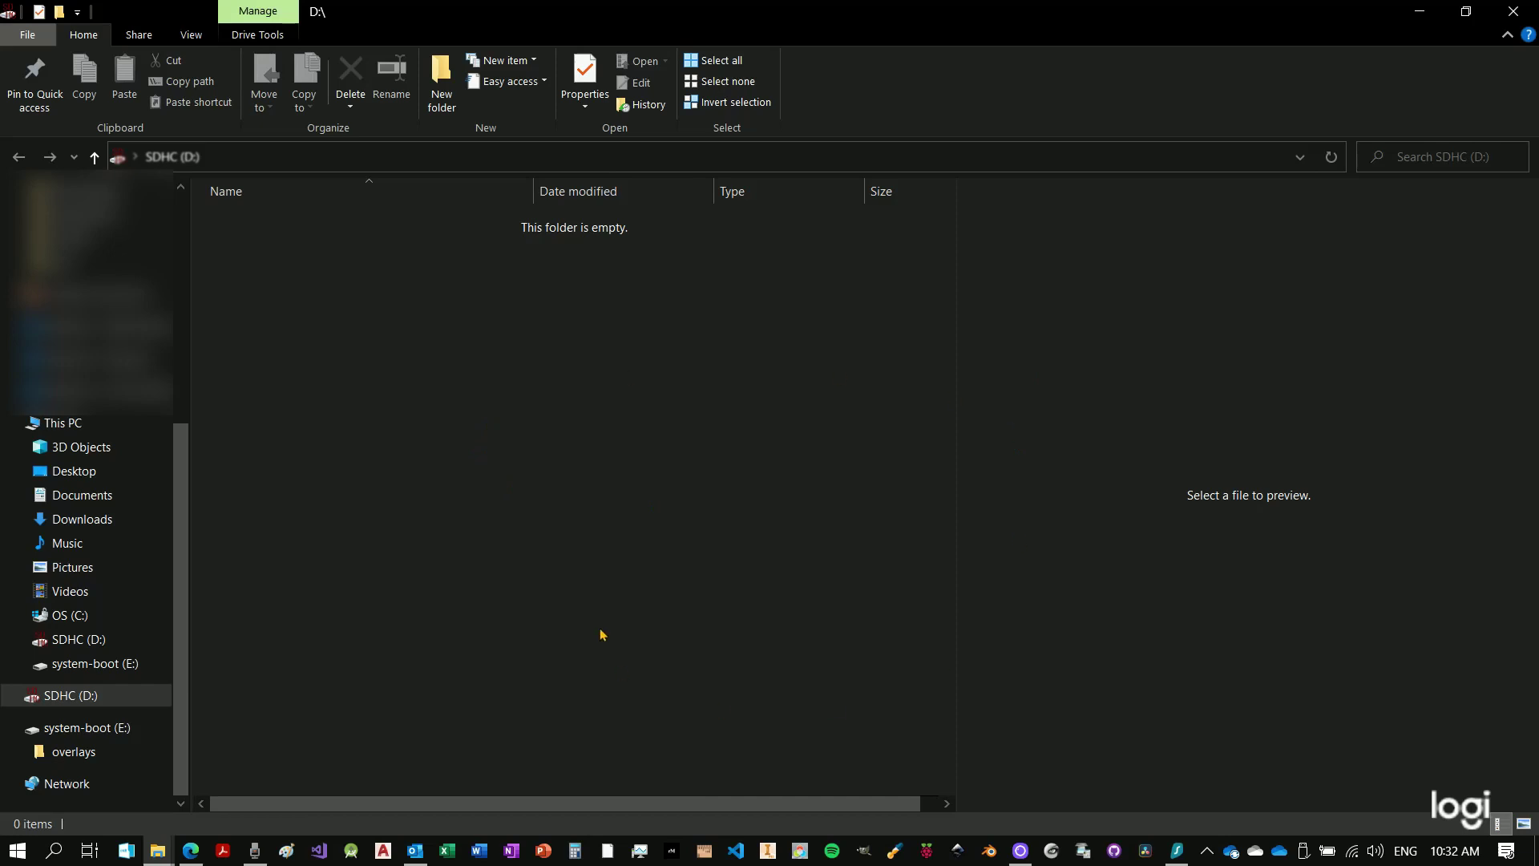
{"action": "left_click", "coordinate": [69, 701]}
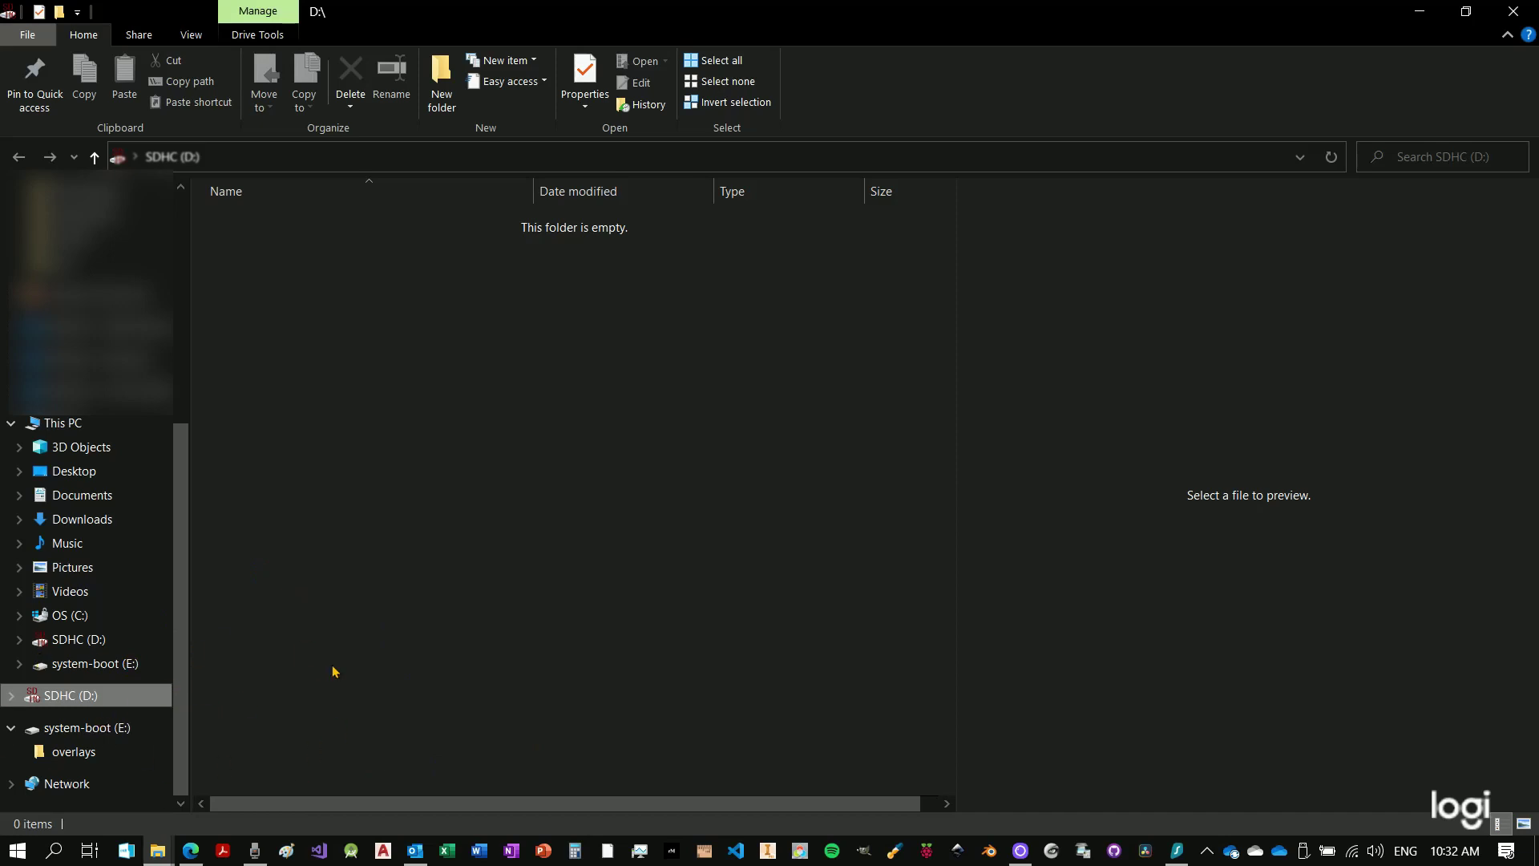
{"action": "key", "text": "shift+F10"}
Step: Review the SDHC (D:) properties showing 7.88 GB FAT32, then close them
{"action": "left_click", "coordinate": [210, 820]}
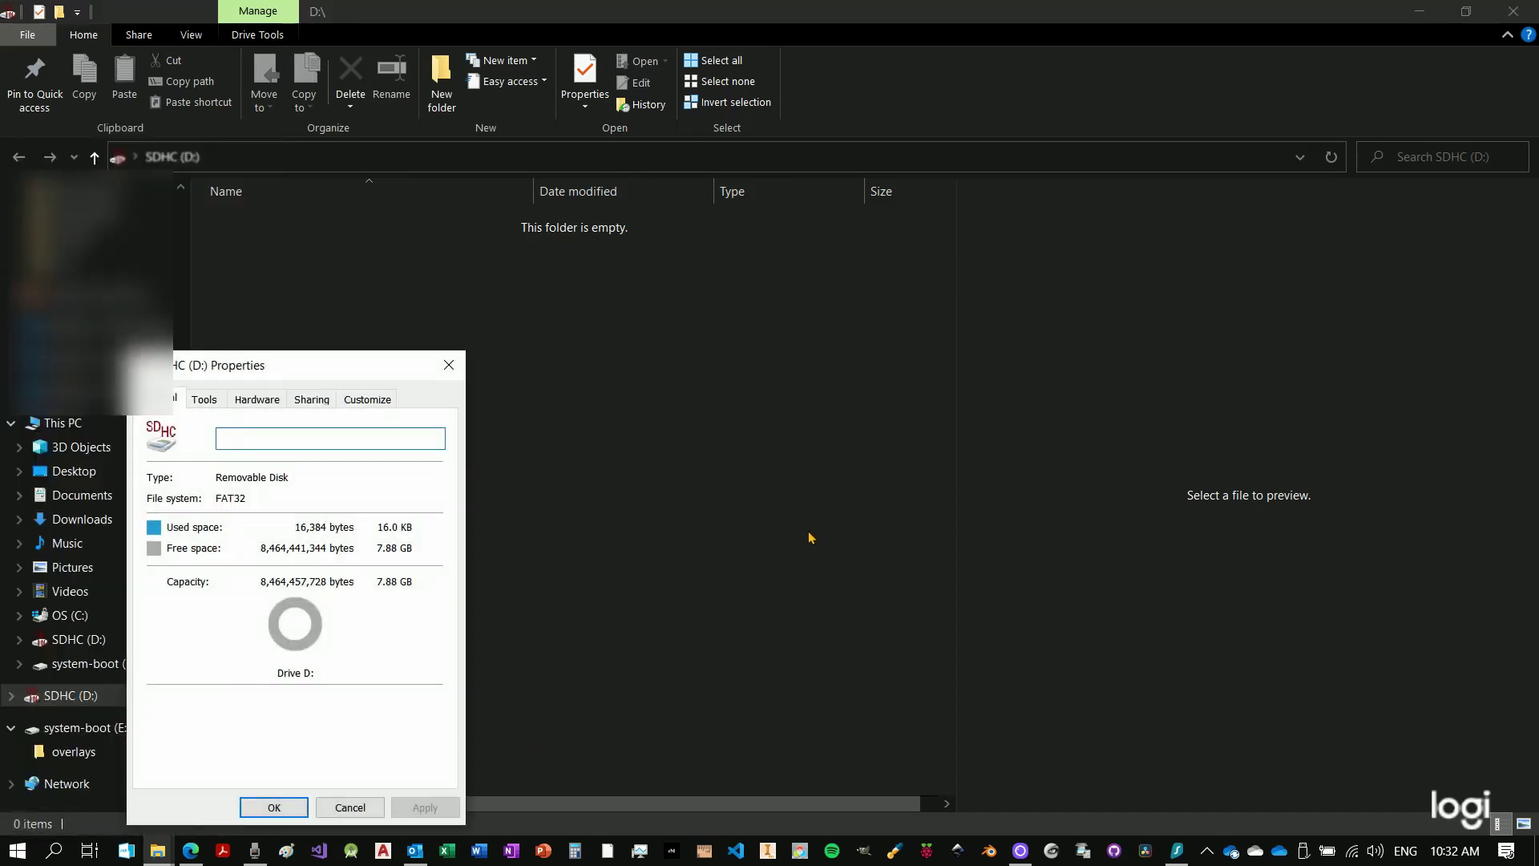
{"action": "left_click_drag", "start_coordinate": [394, 365], "coordinate": [671, 221]}
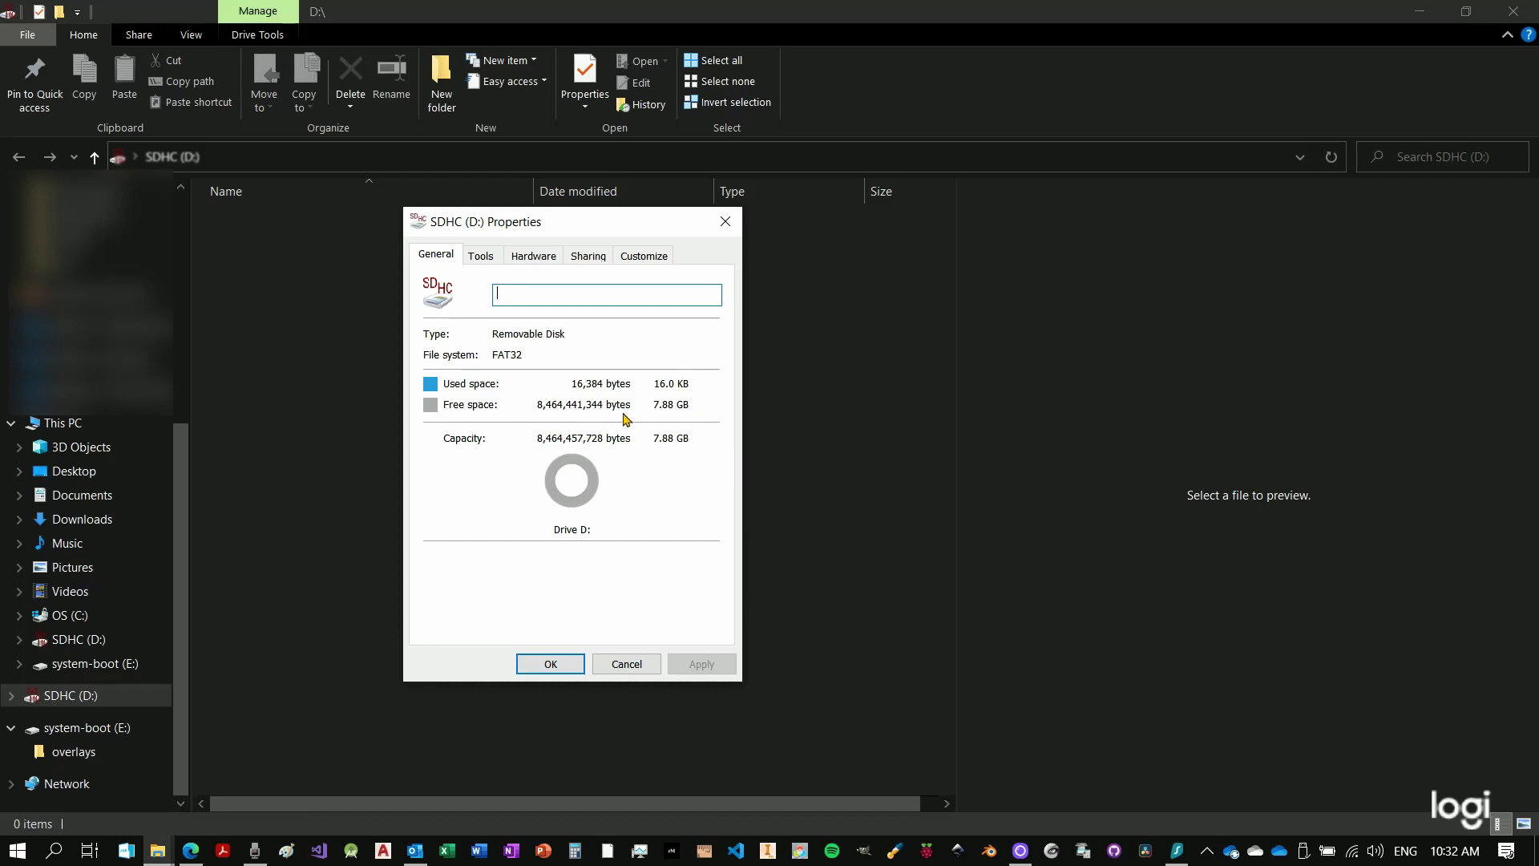
{"action": "left_click", "coordinate": [726, 221]}
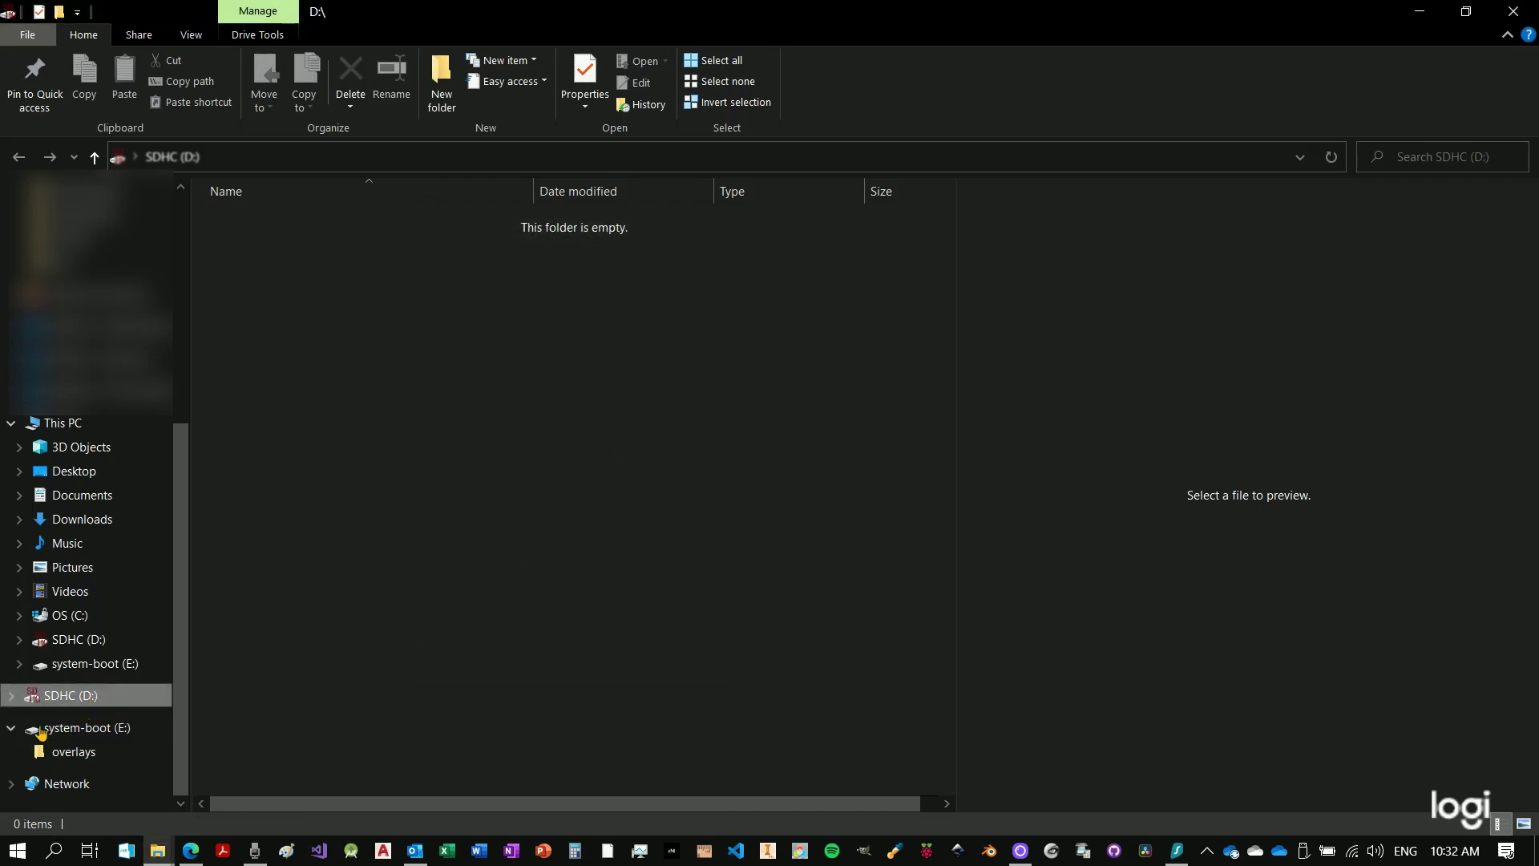
Step: Inspect the system-boot (E:) drive's properties and close them
{"action": "left_click", "coordinate": [11, 728]}
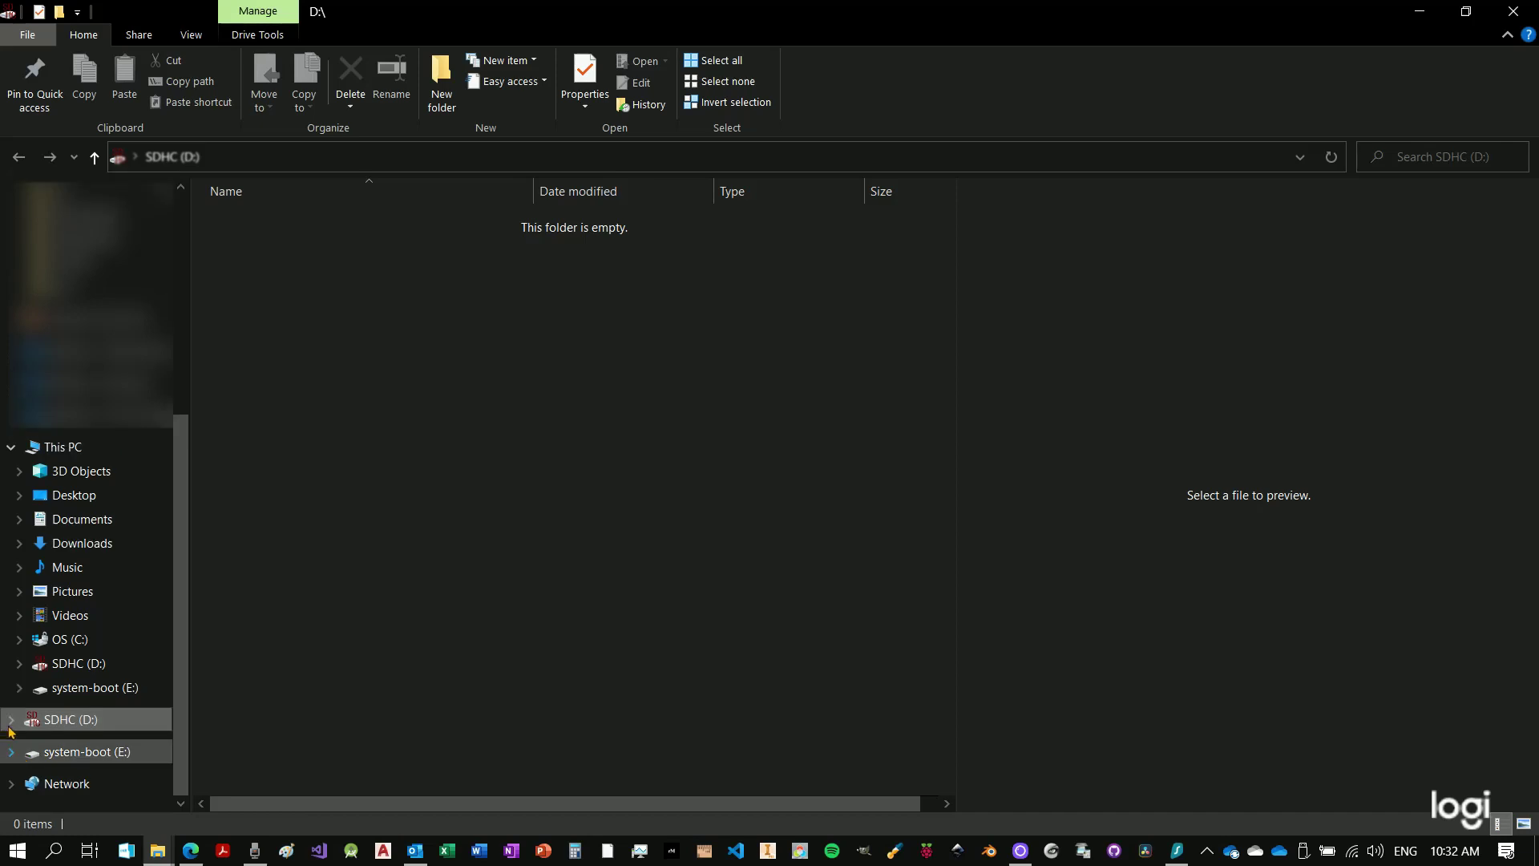
{"action": "right_click", "coordinate": [73, 753]}
{"action": "left_click", "coordinate": [85, 736]}
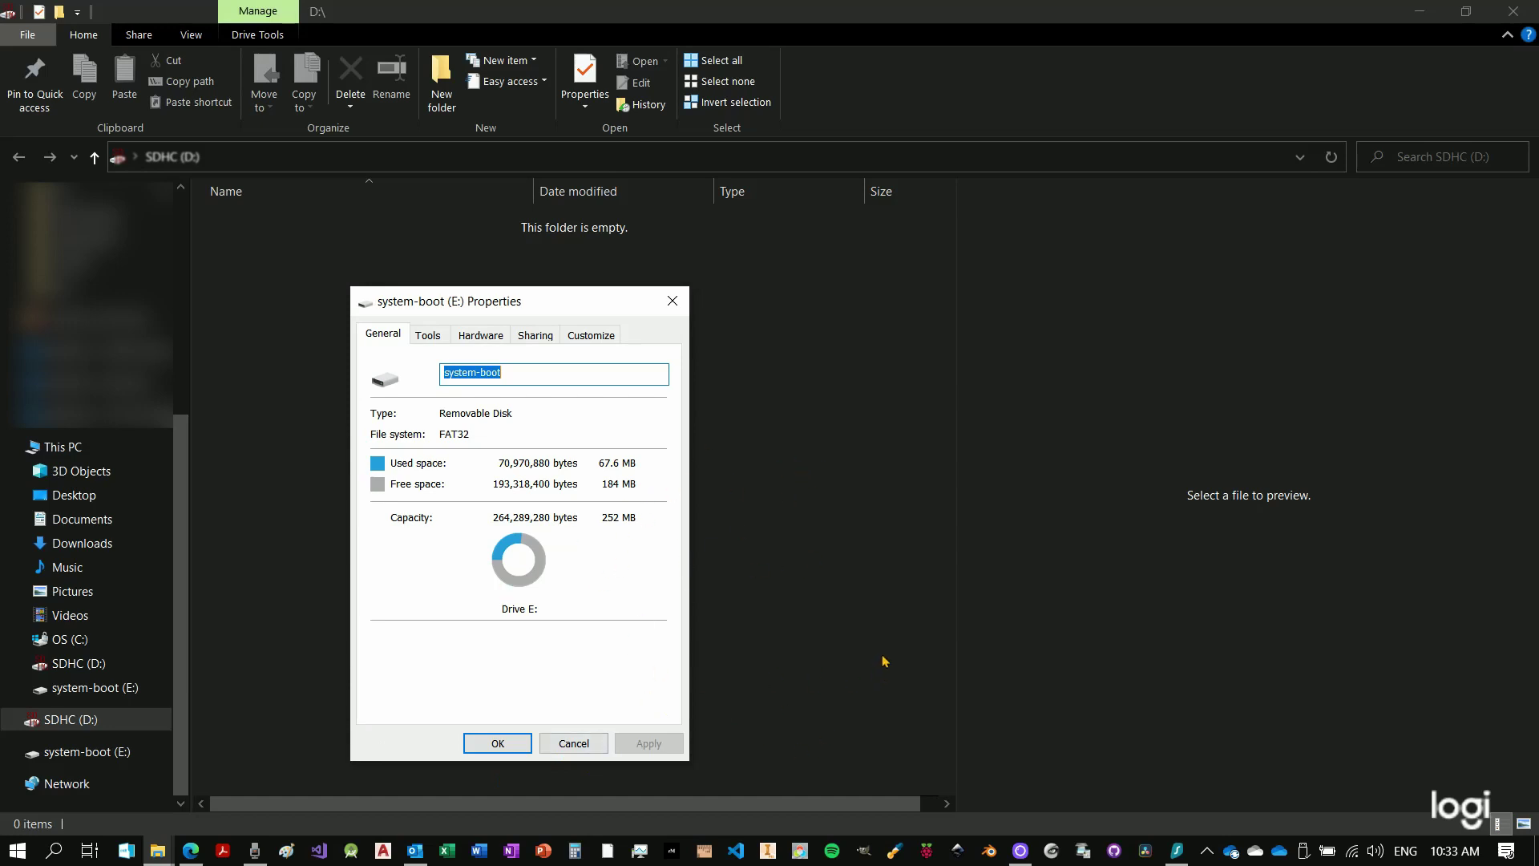
{"action": "left_click", "coordinate": [497, 745]}
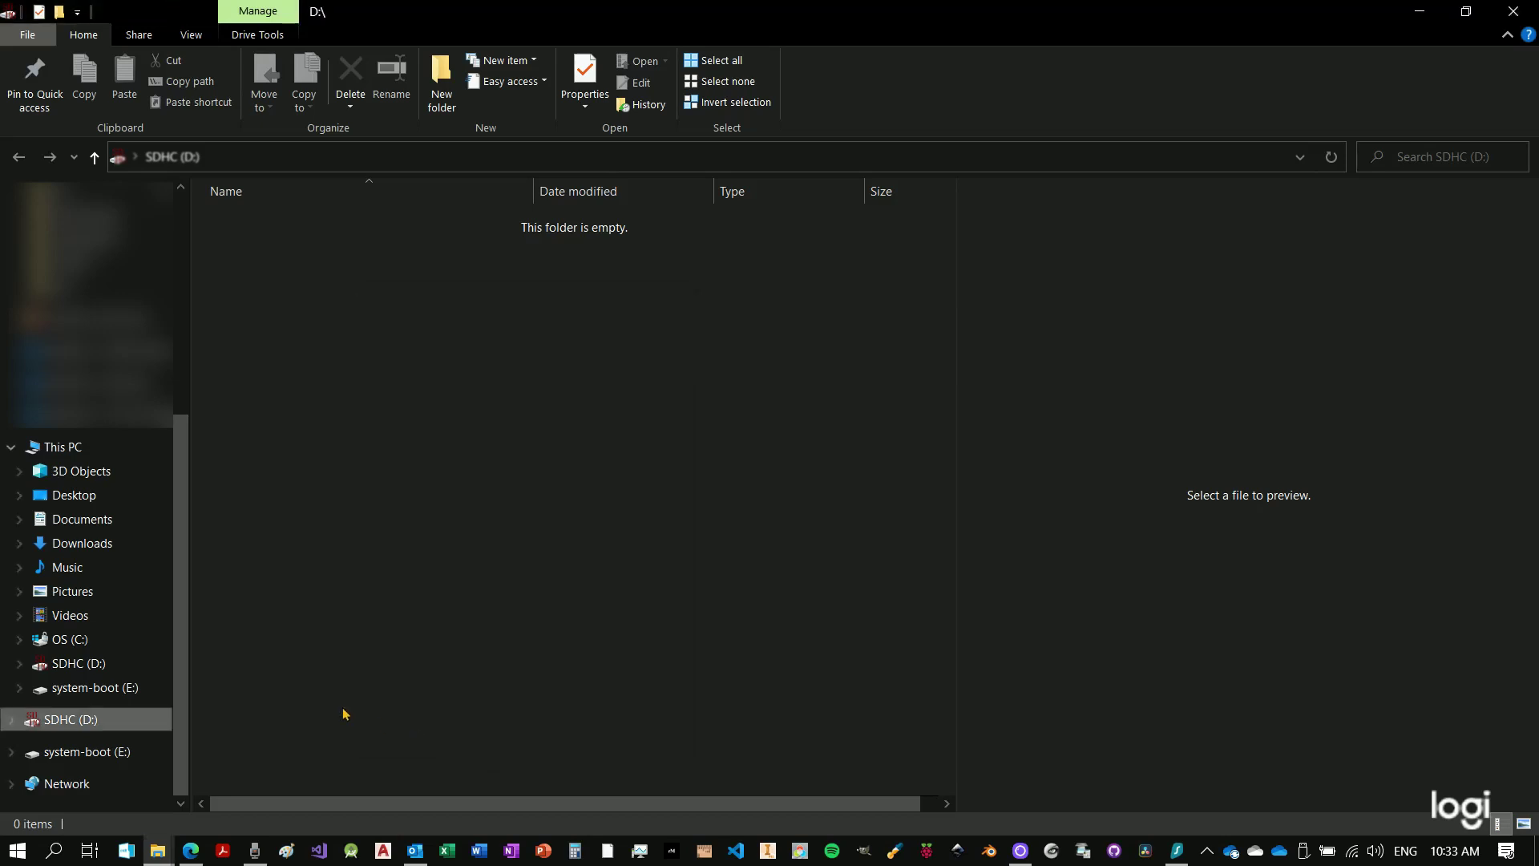
Step: Quick-format SDHC (D:) as FAT32, confirming the erase warning, then close the format window
{"action": "left_click", "coordinate": [84, 665]}
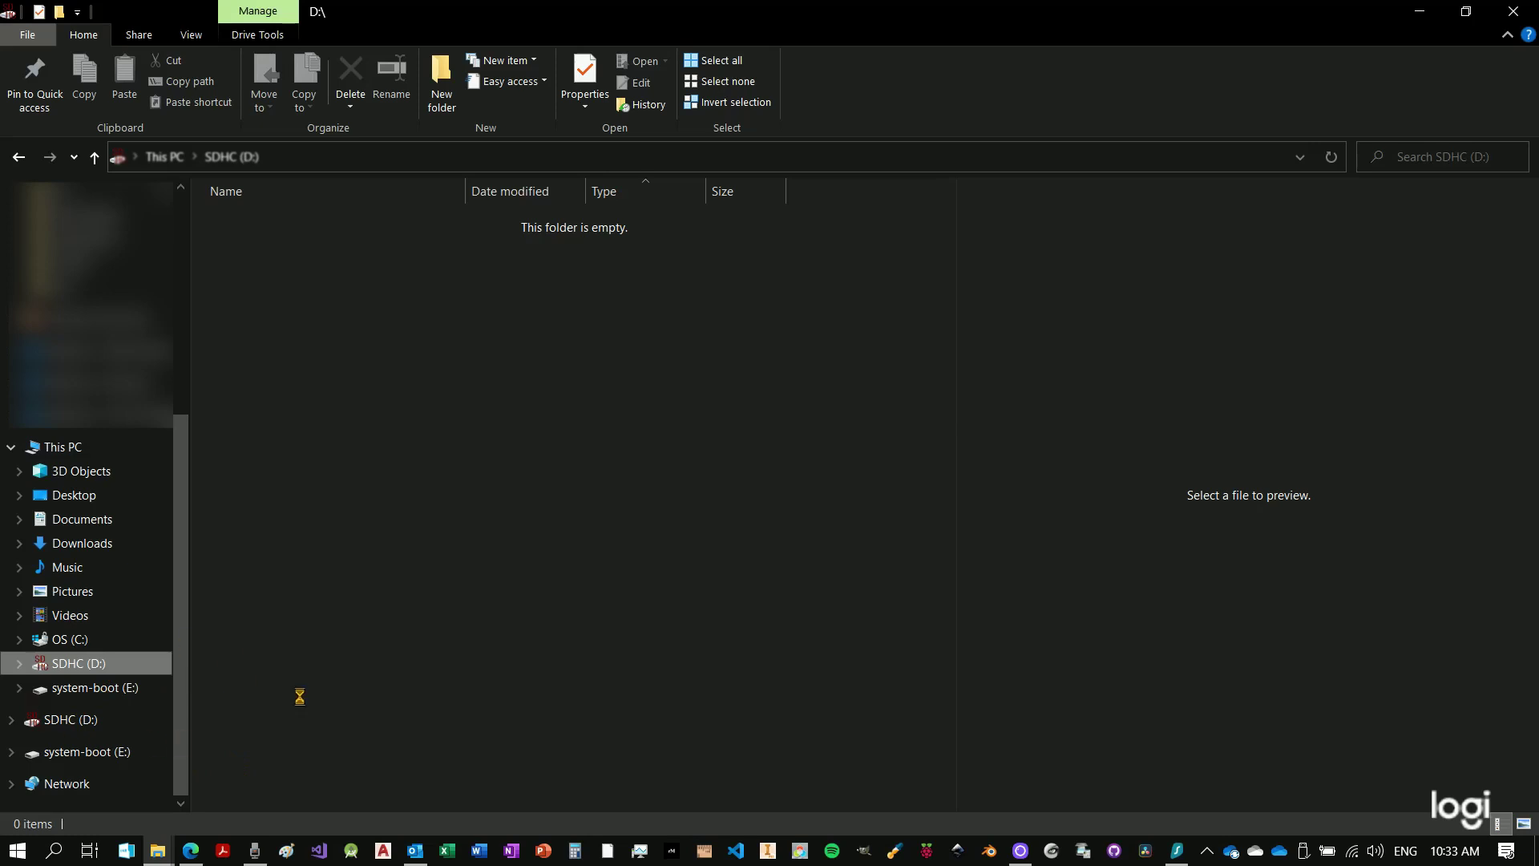
{"action": "right_click", "coordinate": [160, 663]}
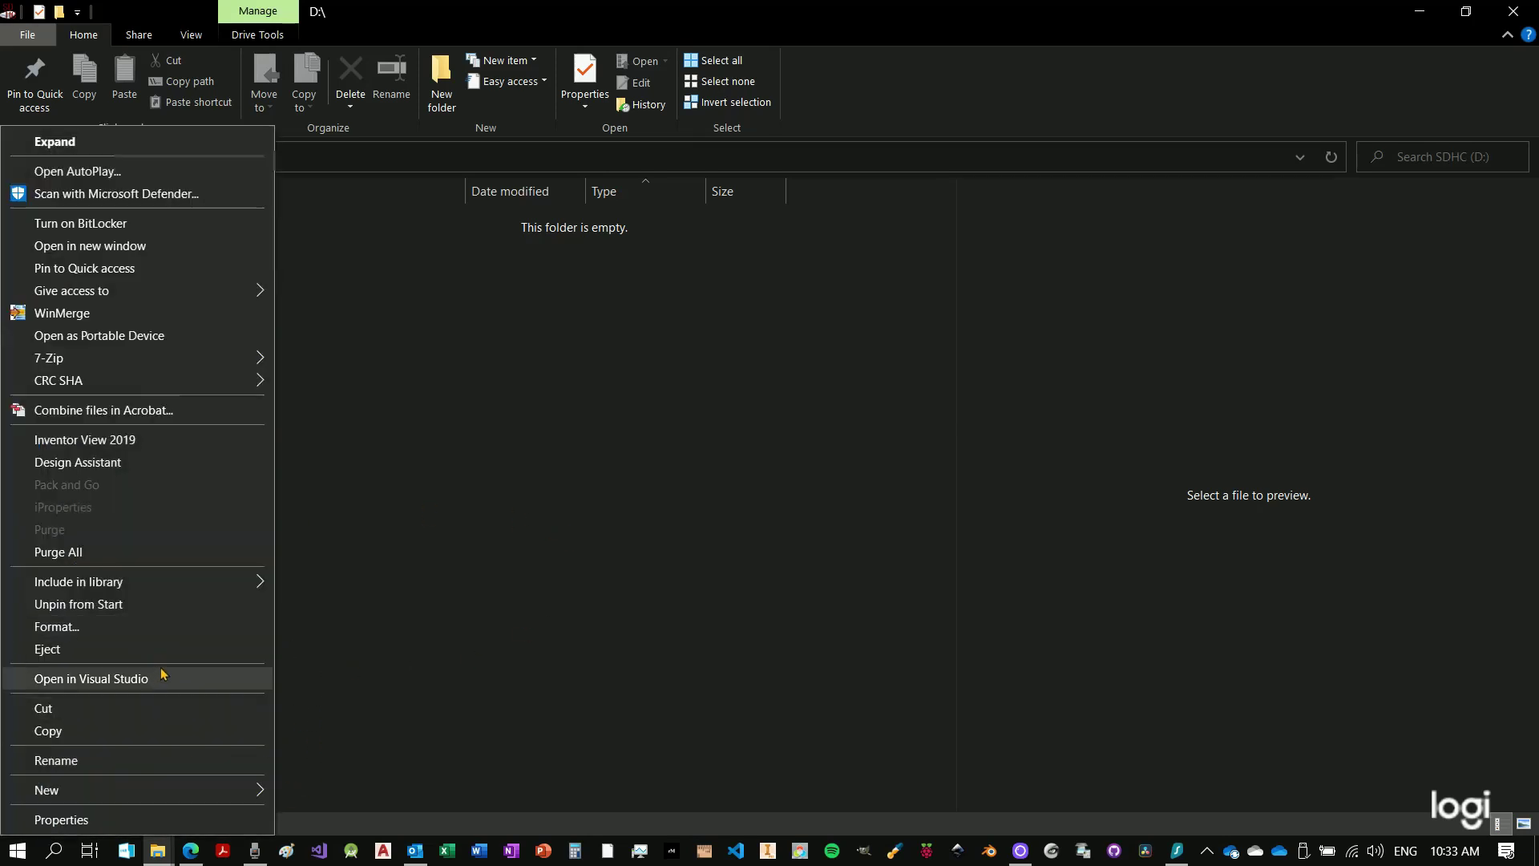
{"action": "left_click", "coordinate": [94, 629]}
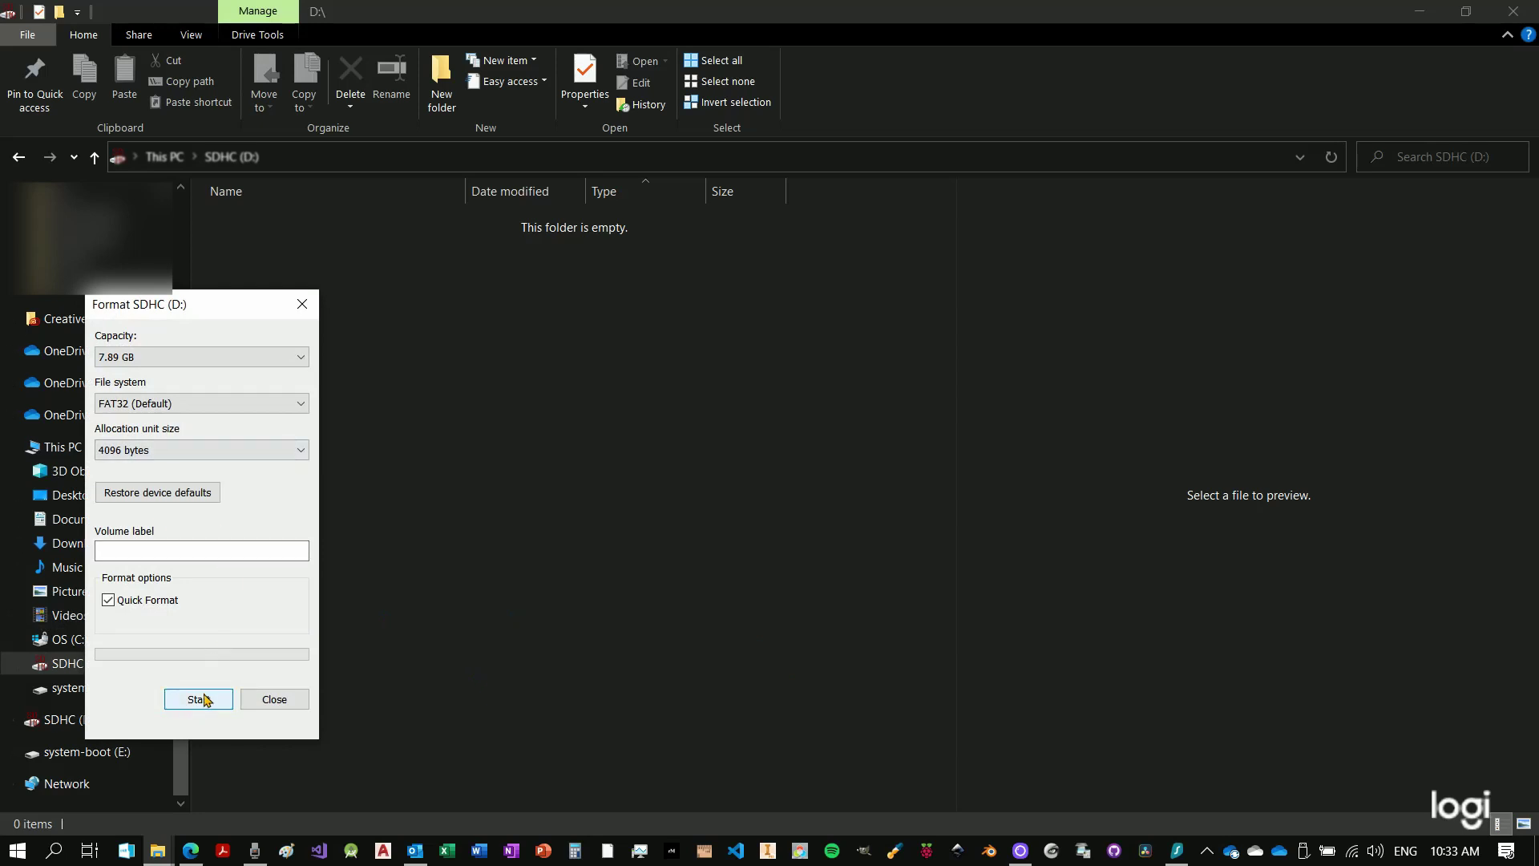
{"action": "left_click", "coordinate": [204, 707]}
{"action": "left_click", "coordinate": [800, 439]}
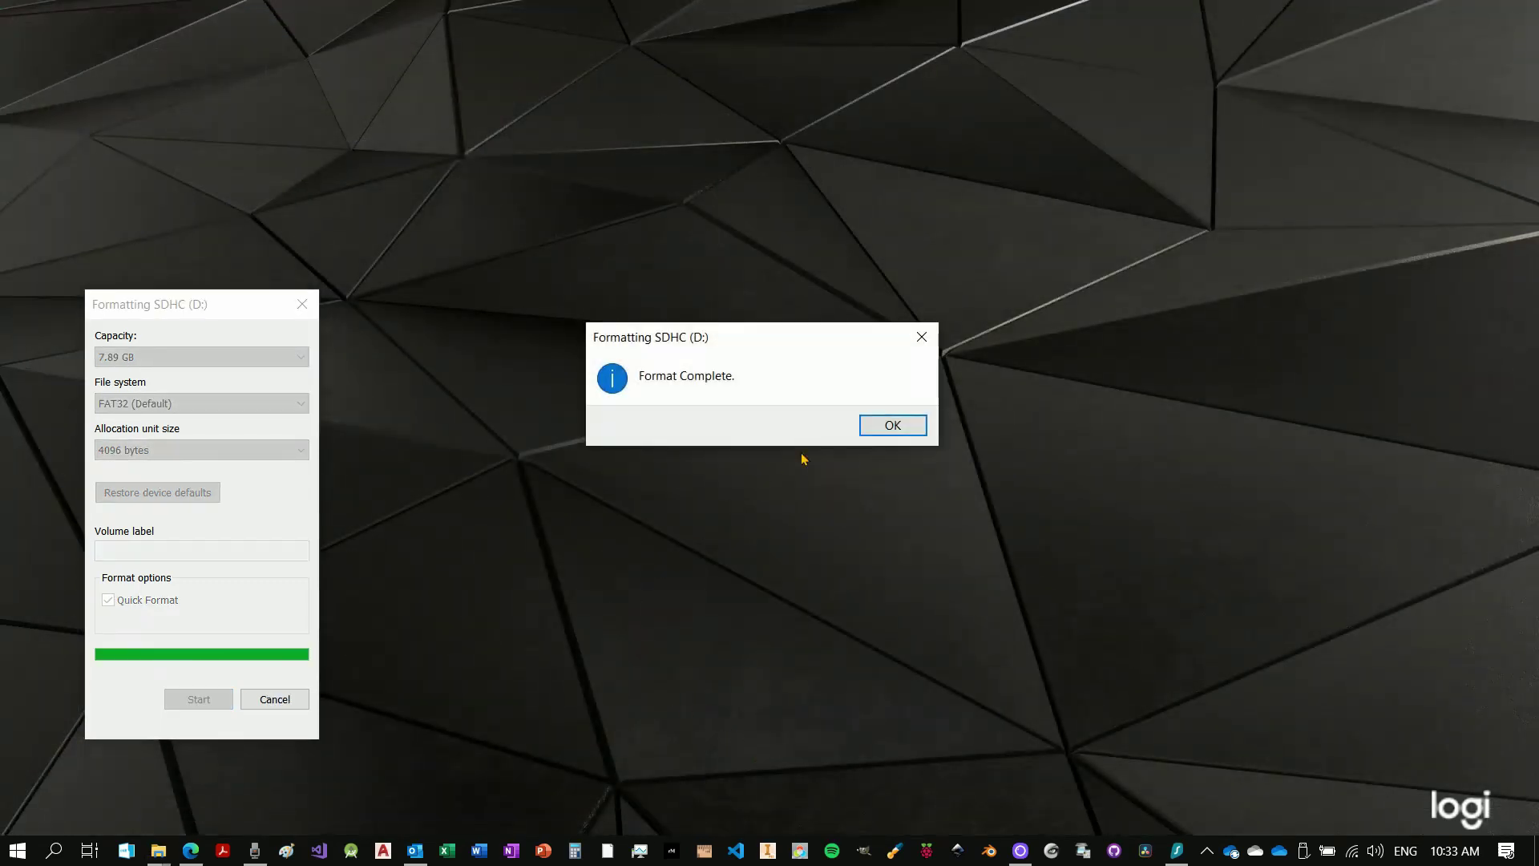
{"action": "left_click", "coordinate": [894, 433]}
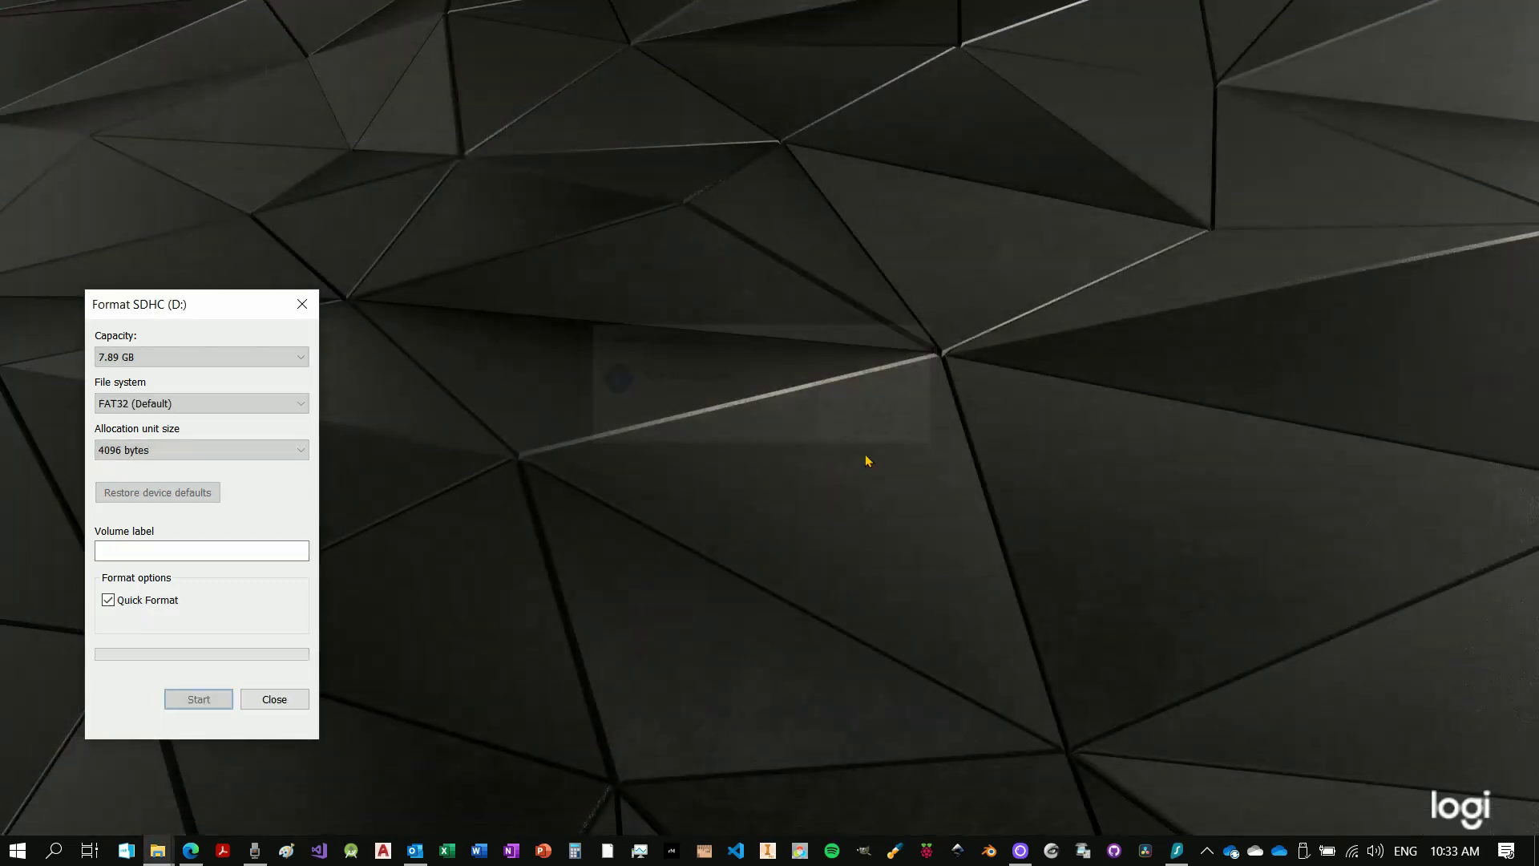
{"action": "left_click", "coordinate": [273, 699]}
{"action": "mouse_move", "coordinate": [158, 851]}
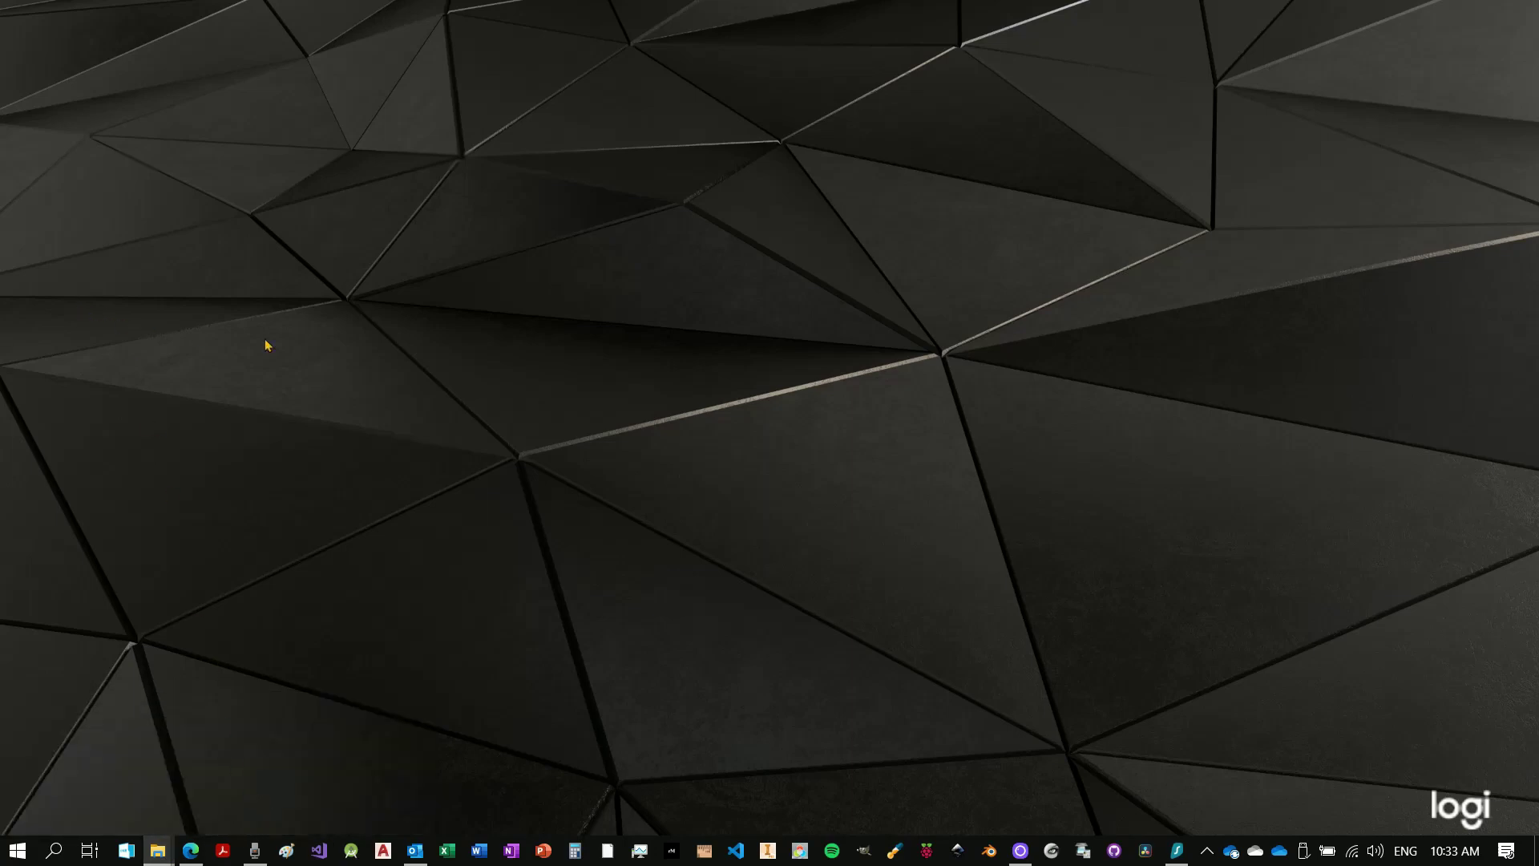
Step: Confirm the freshly formatted SDHC (D:) drive is empty by checking its Properties
{"action": "key", "text": "alt+Tab"}
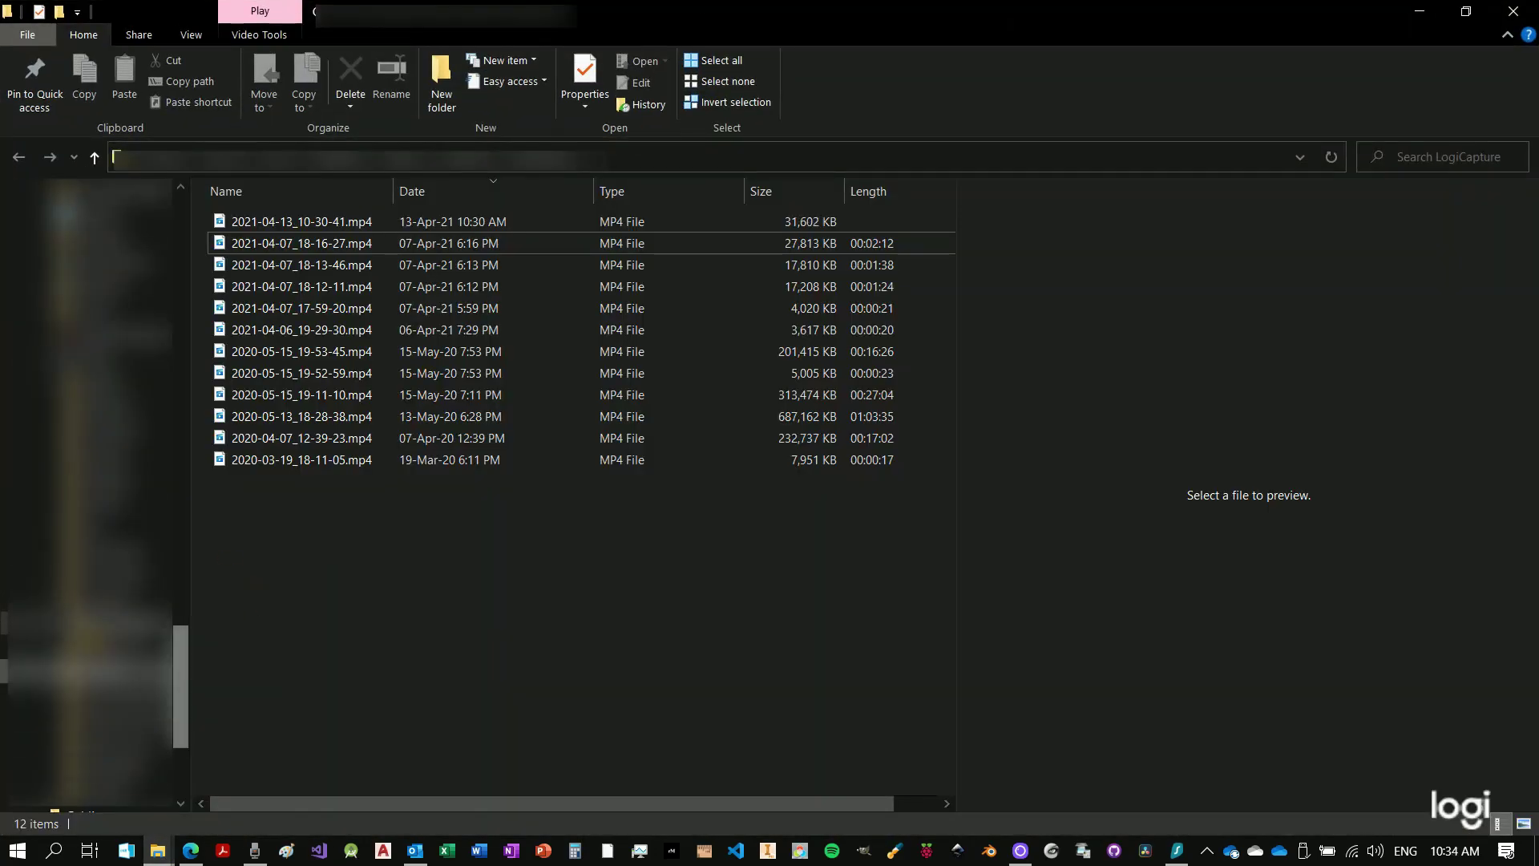
{"action": "scroll", "coordinate": [81, 449], "scroll_direction": "down", "scroll_amount": 3}
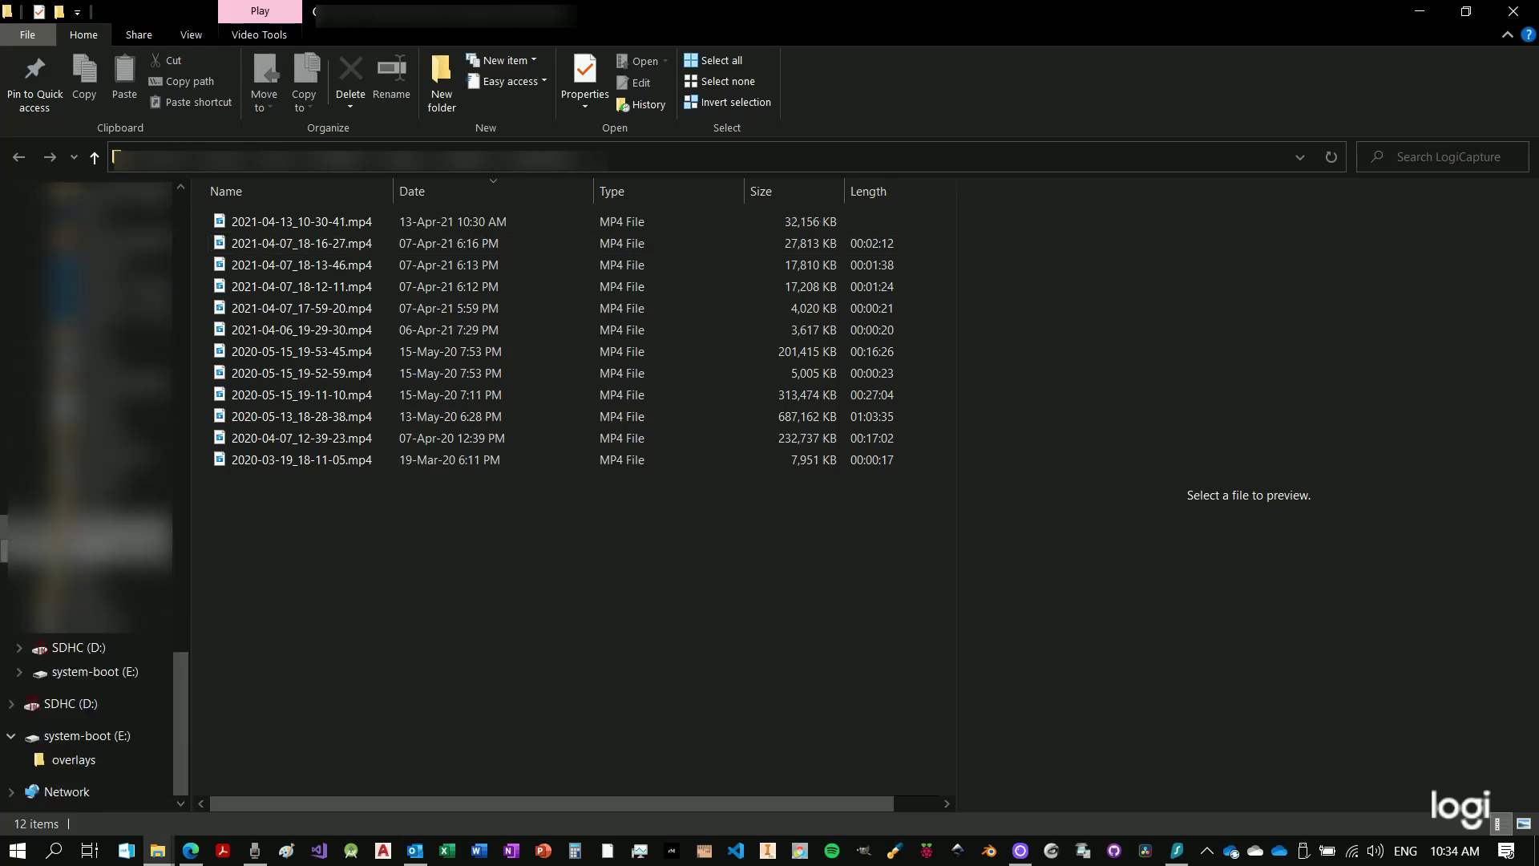
{"action": "left_click", "coordinate": [73, 656]}
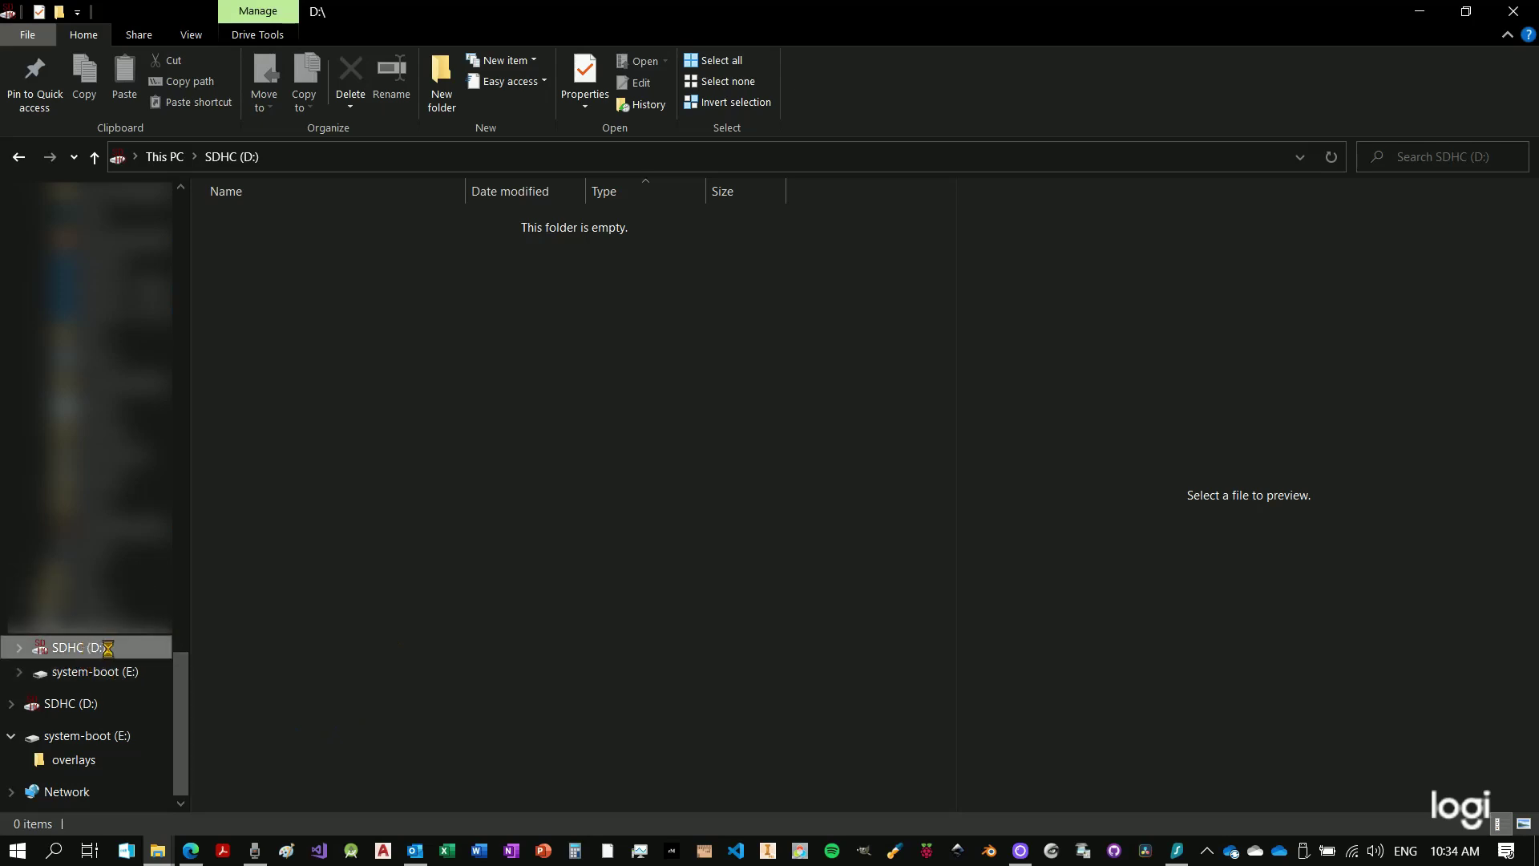
{"action": "right_click", "coordinate": [108, 648]}
{"action": "left_click", "coordinate": [121, 821]}
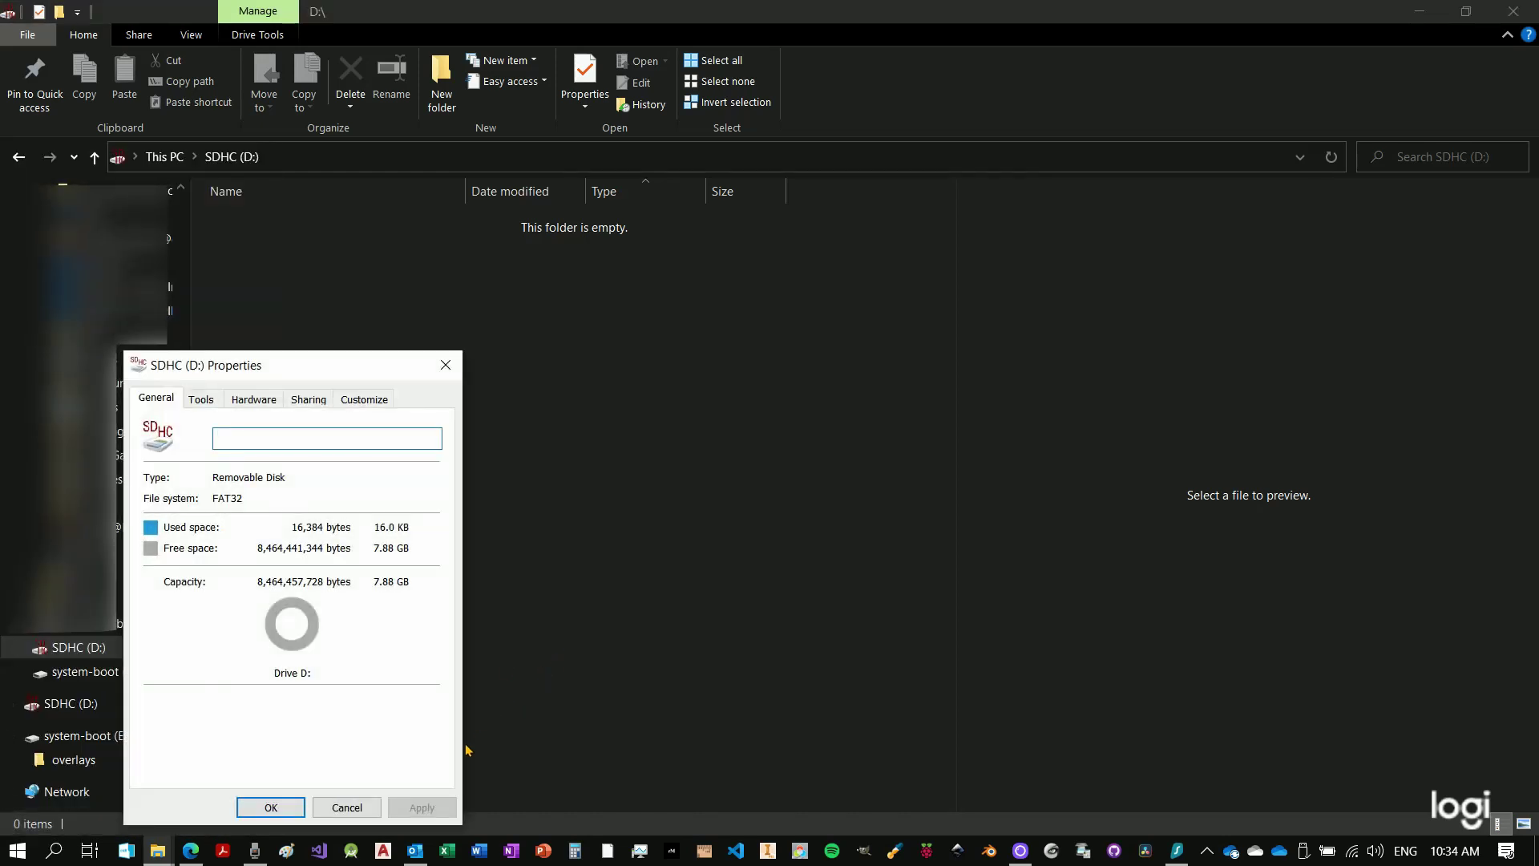
{"action": "left_click", "coordinate": [448, 368]}
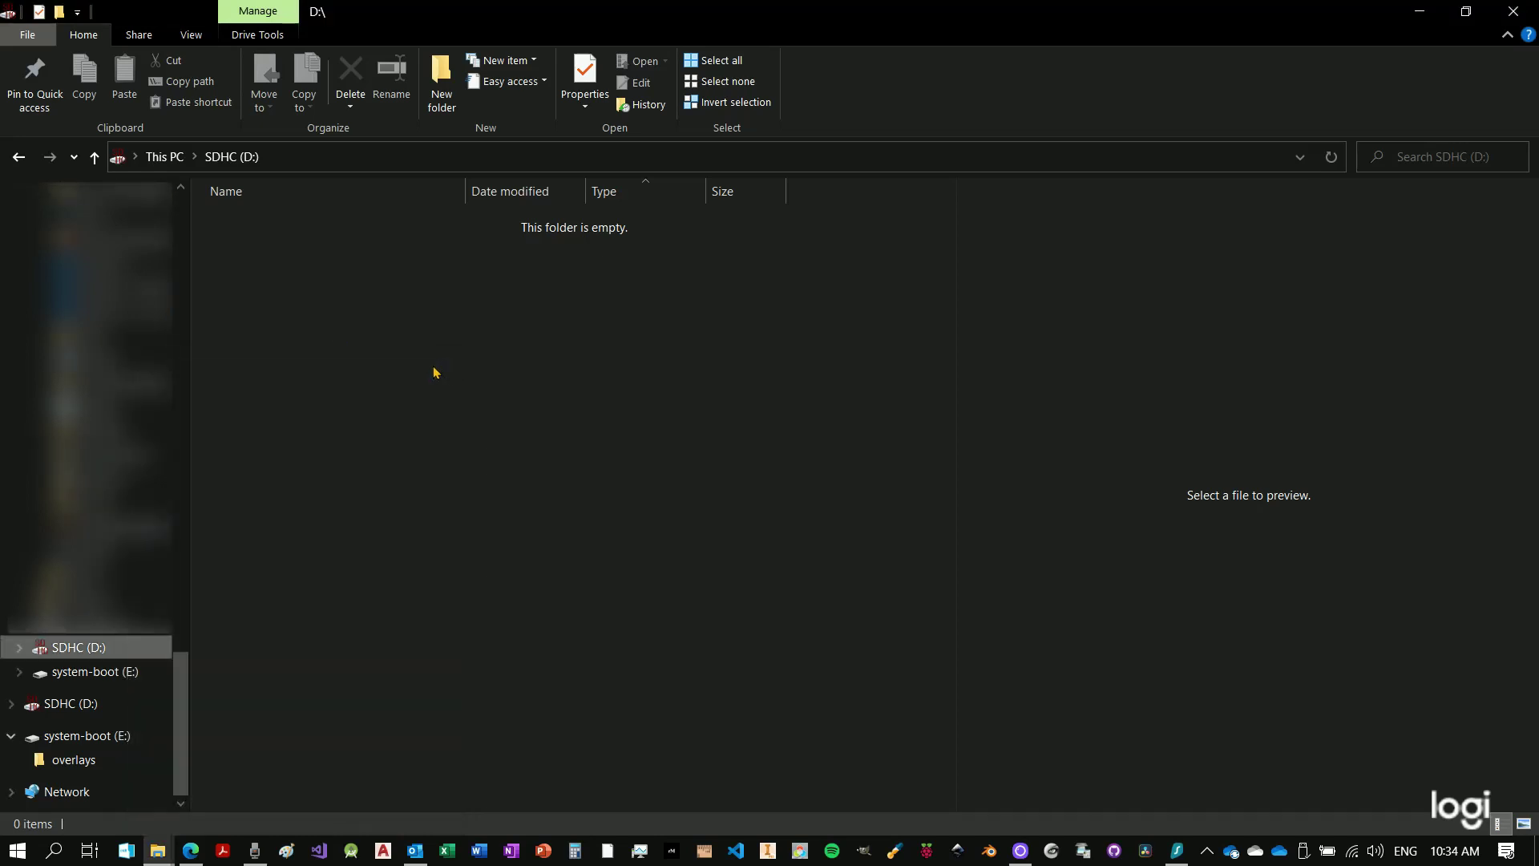
Step: Show the system-boot (E:) drive's 36 boot files, dismissing its context menu
{"action": "left_click", "coordinate": [102, 674]}
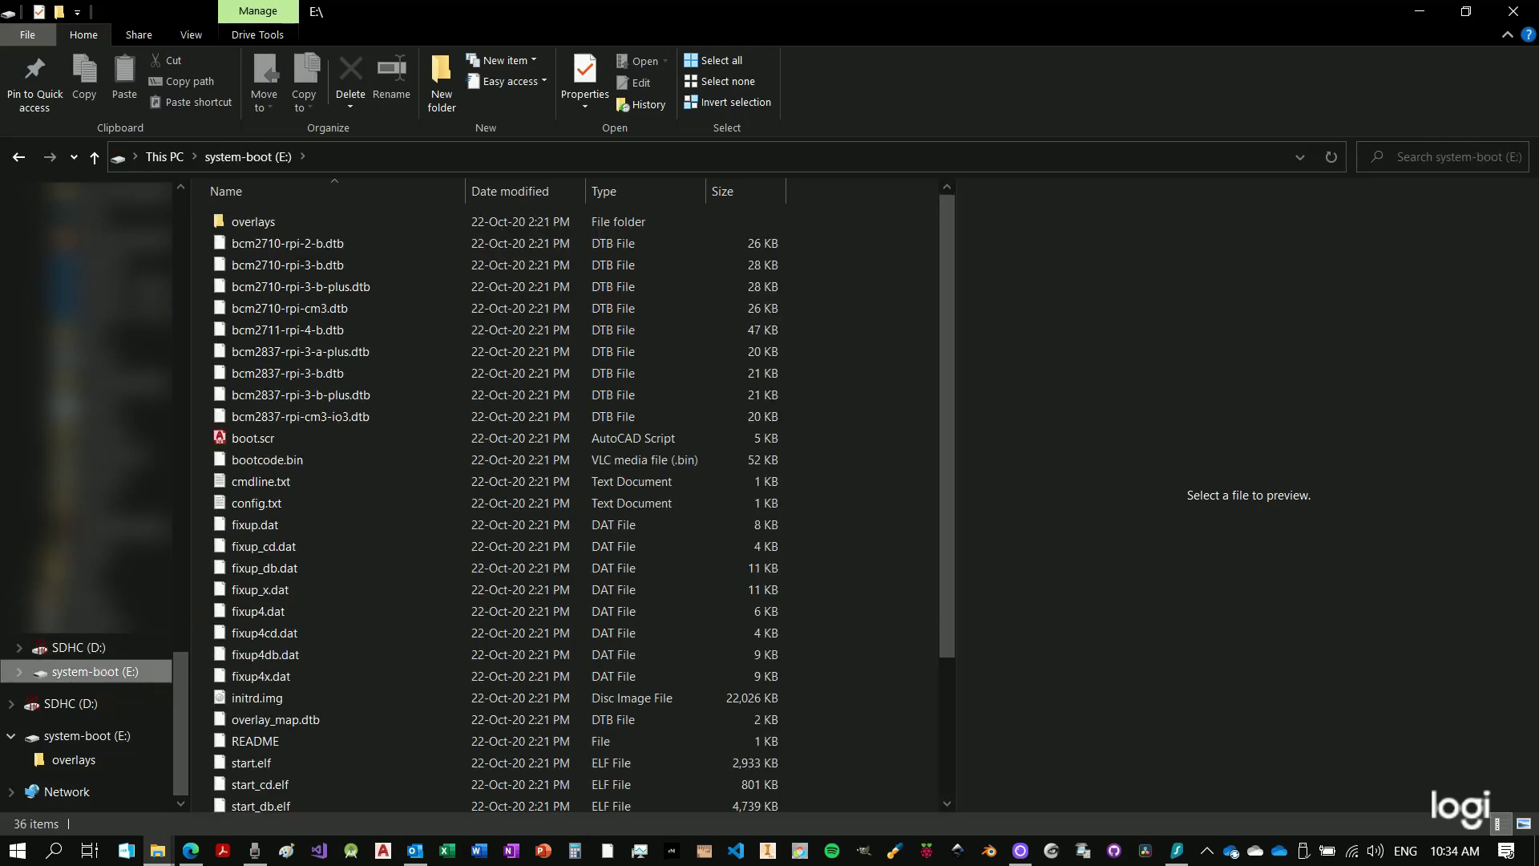
{"action": "right_click", "coordinate": [113, 671]}
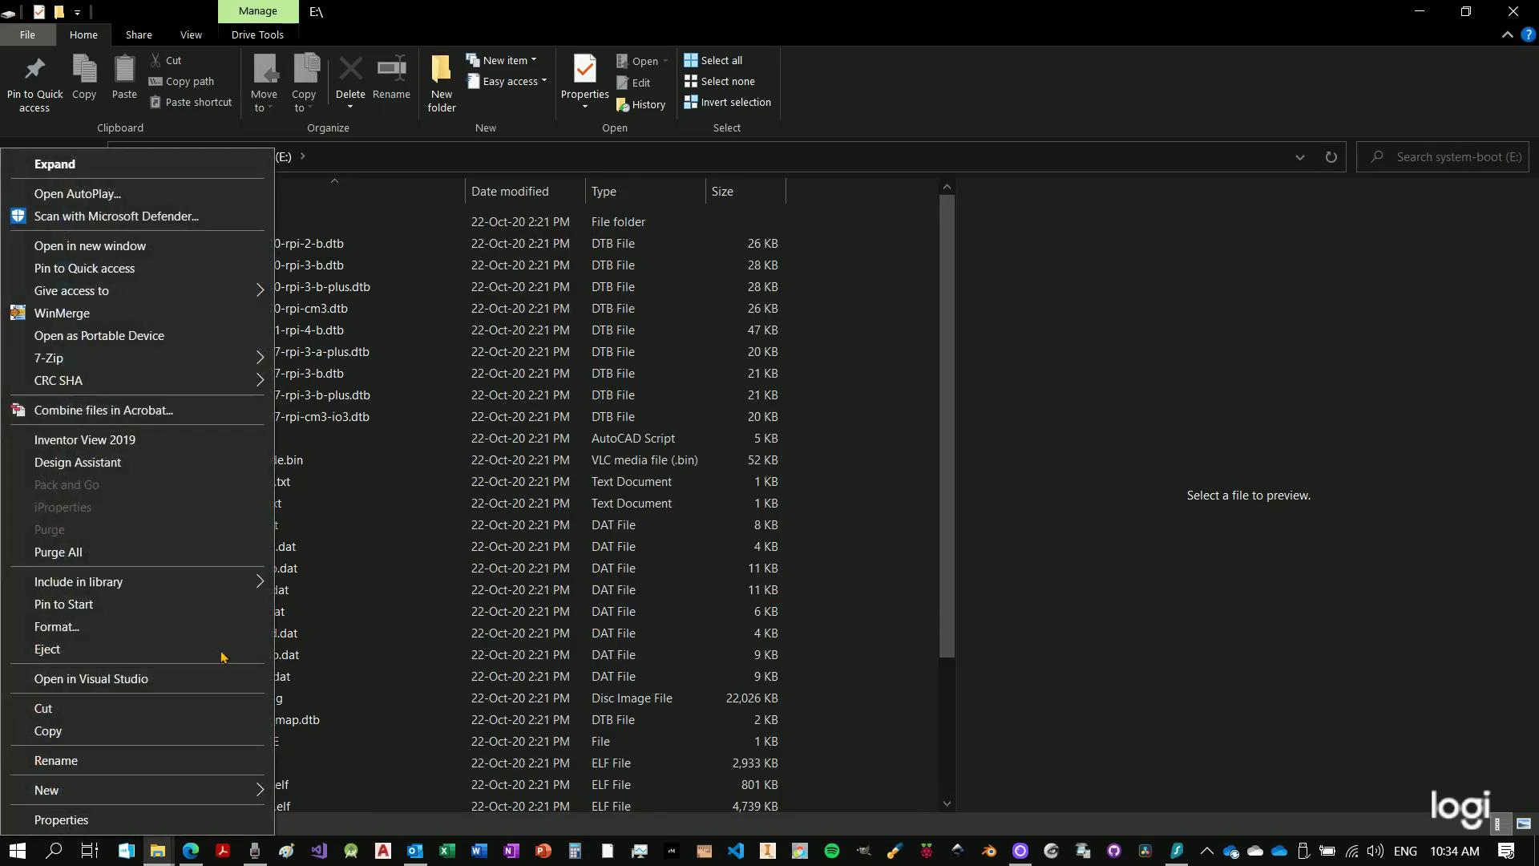
{"action": "key", "text": "Escape"}
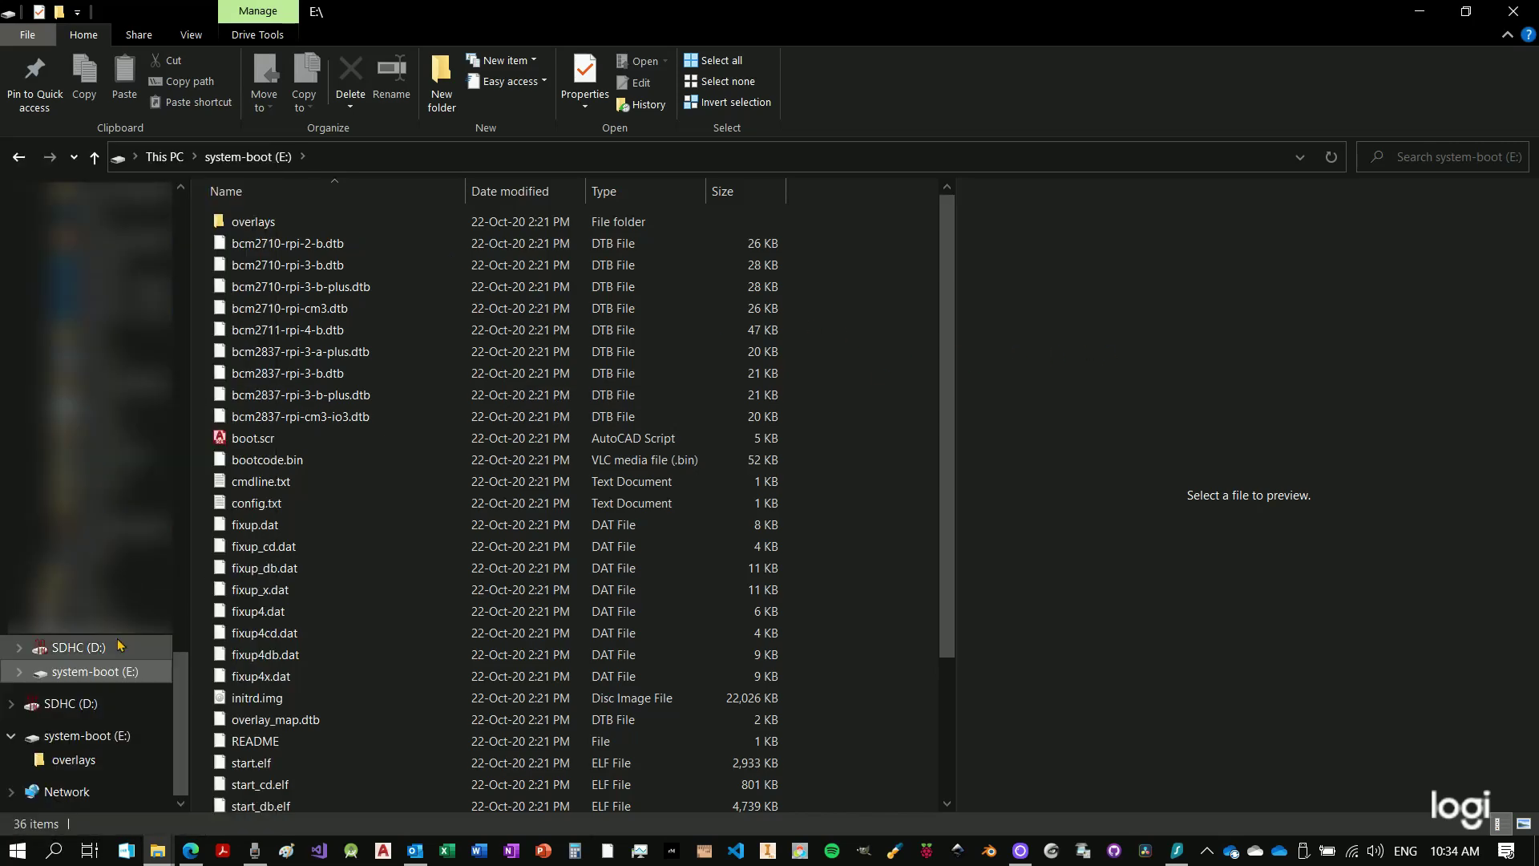
Step: Launch Computer Management via This PC's Manage option and center its window
{"action": "left_click", "coordinate": [112, 623]}
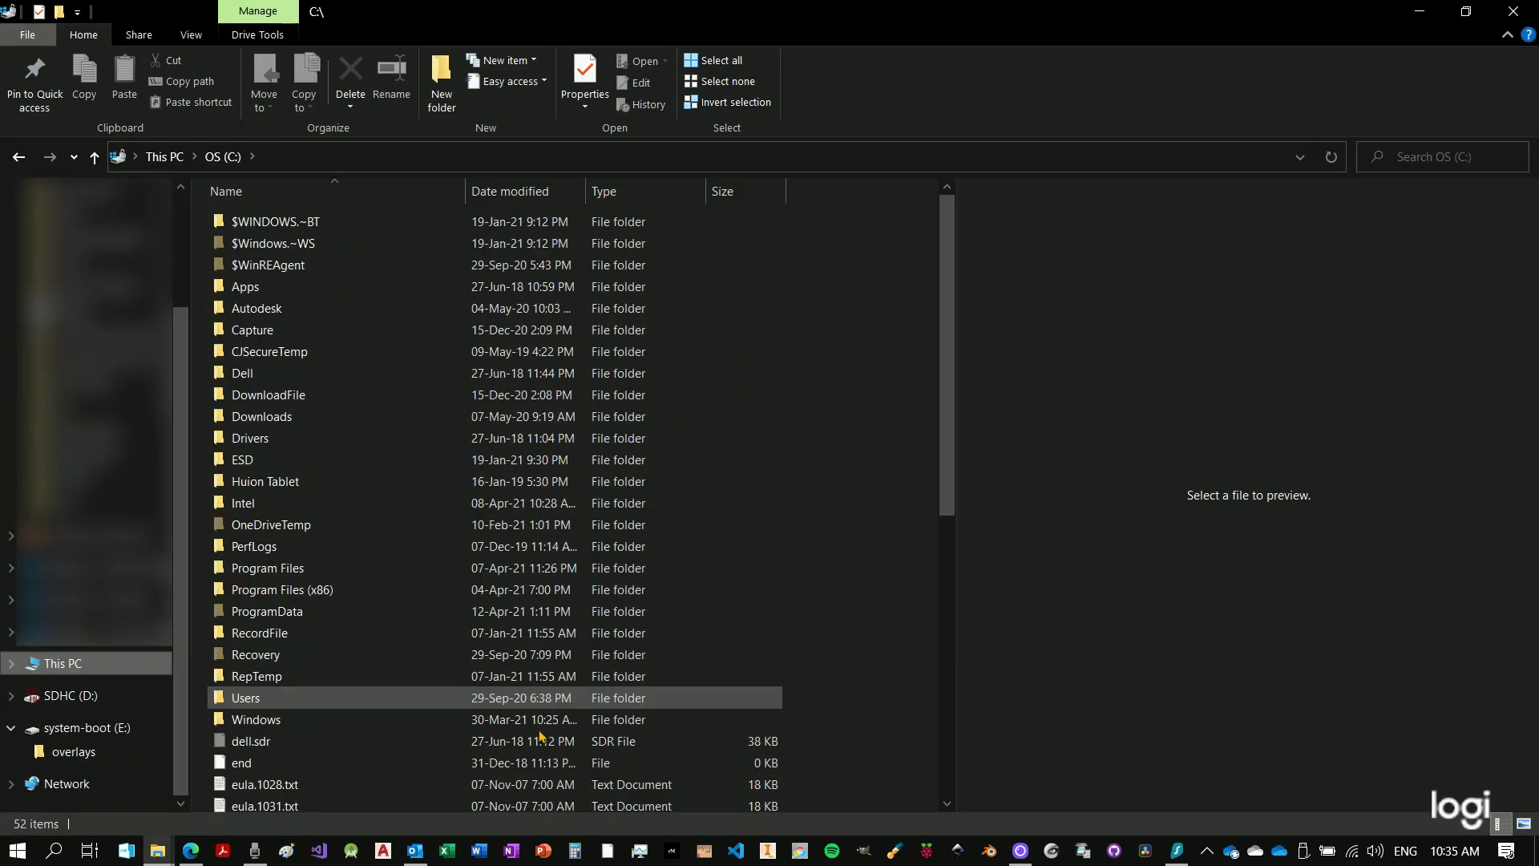
{"action": "right_click", "coordinate": [73, 673]}
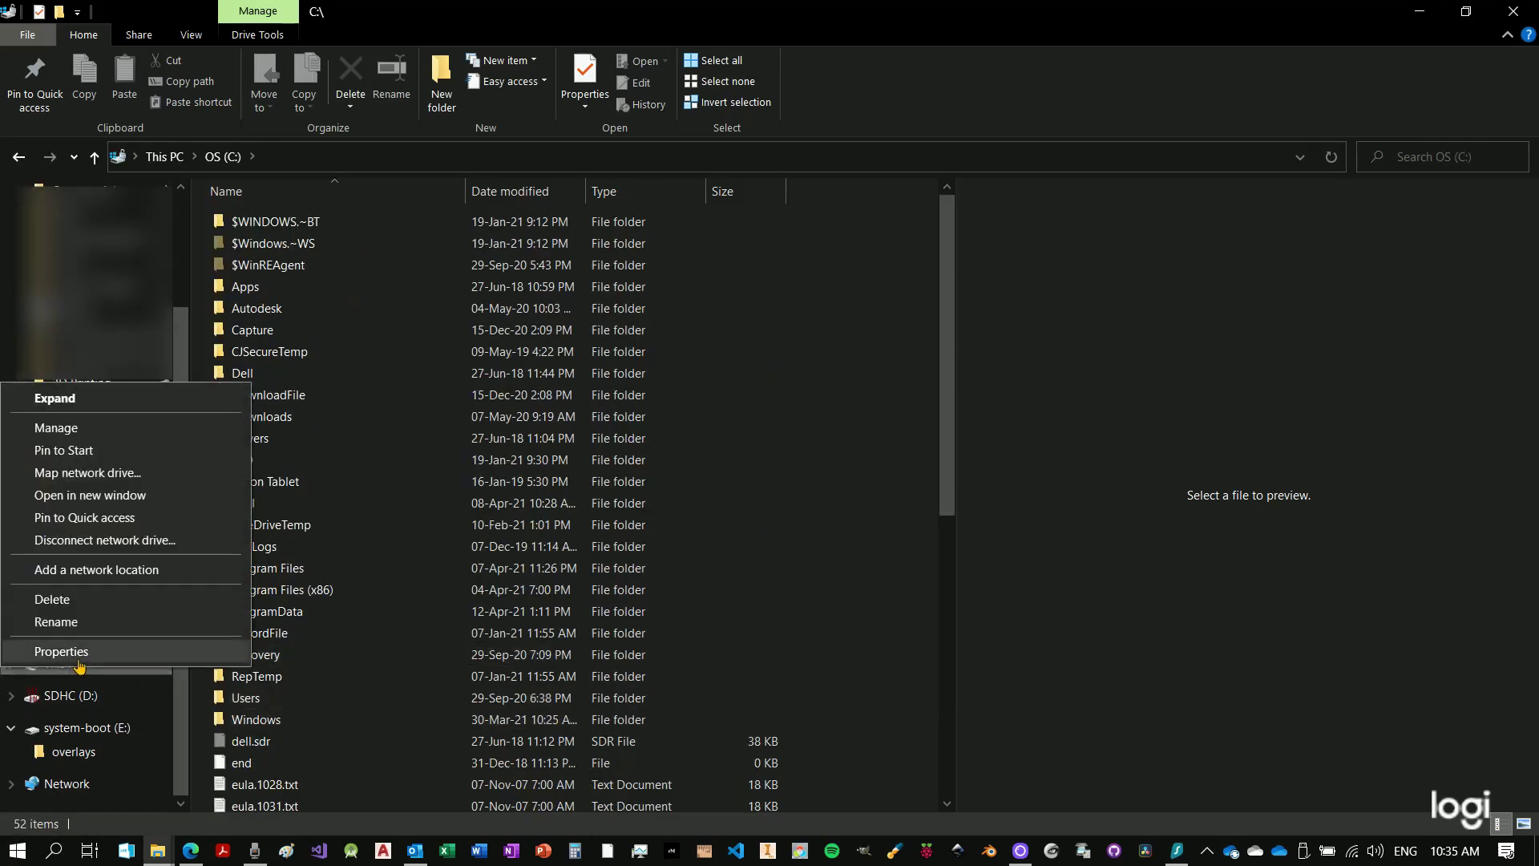
{"action": "left_click", "coordinate": [56, 428]}
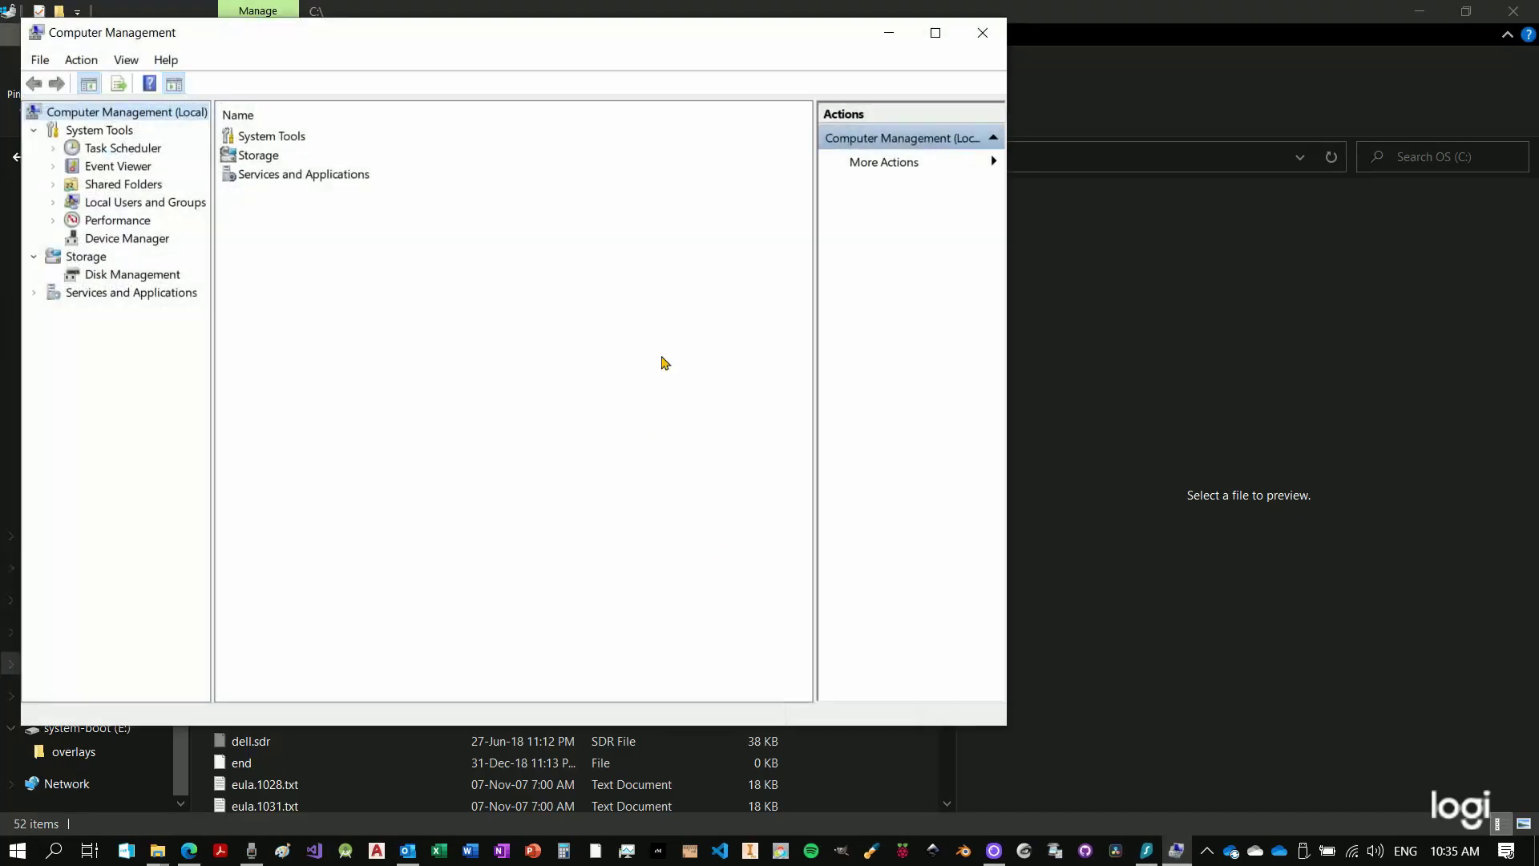
{"action": "left_click_drag", "start_coordinate": [559, 43], "coordinate": [737, 83]}
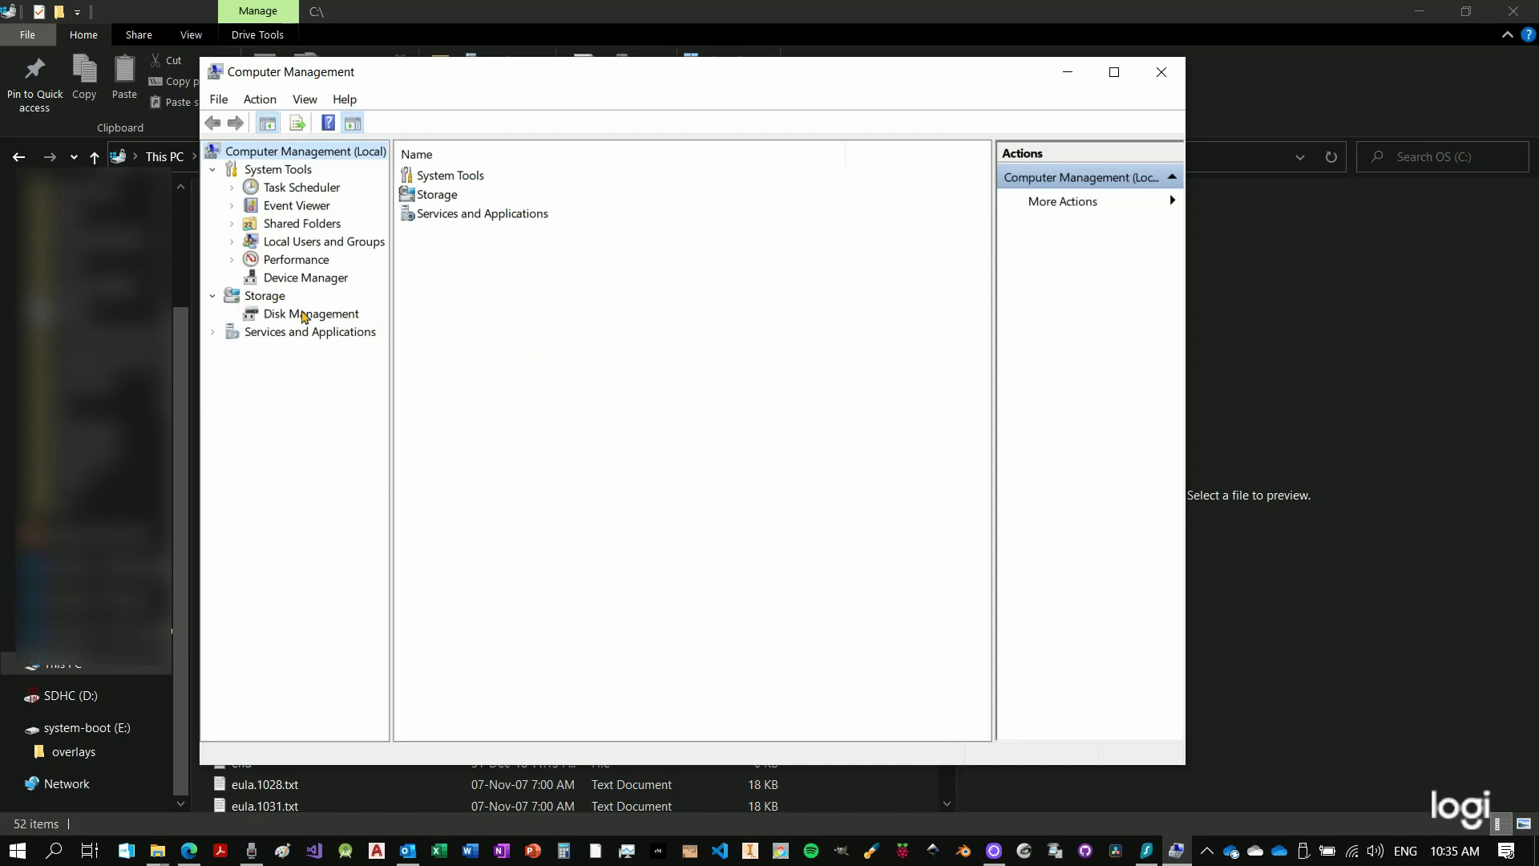
Step: Show Disk Management full-screen with Disk 1's 256 MB, 7.90 GB and 20.97 GB unallocated areas
{"action": "left_click", "coordinate": [305, 316]}
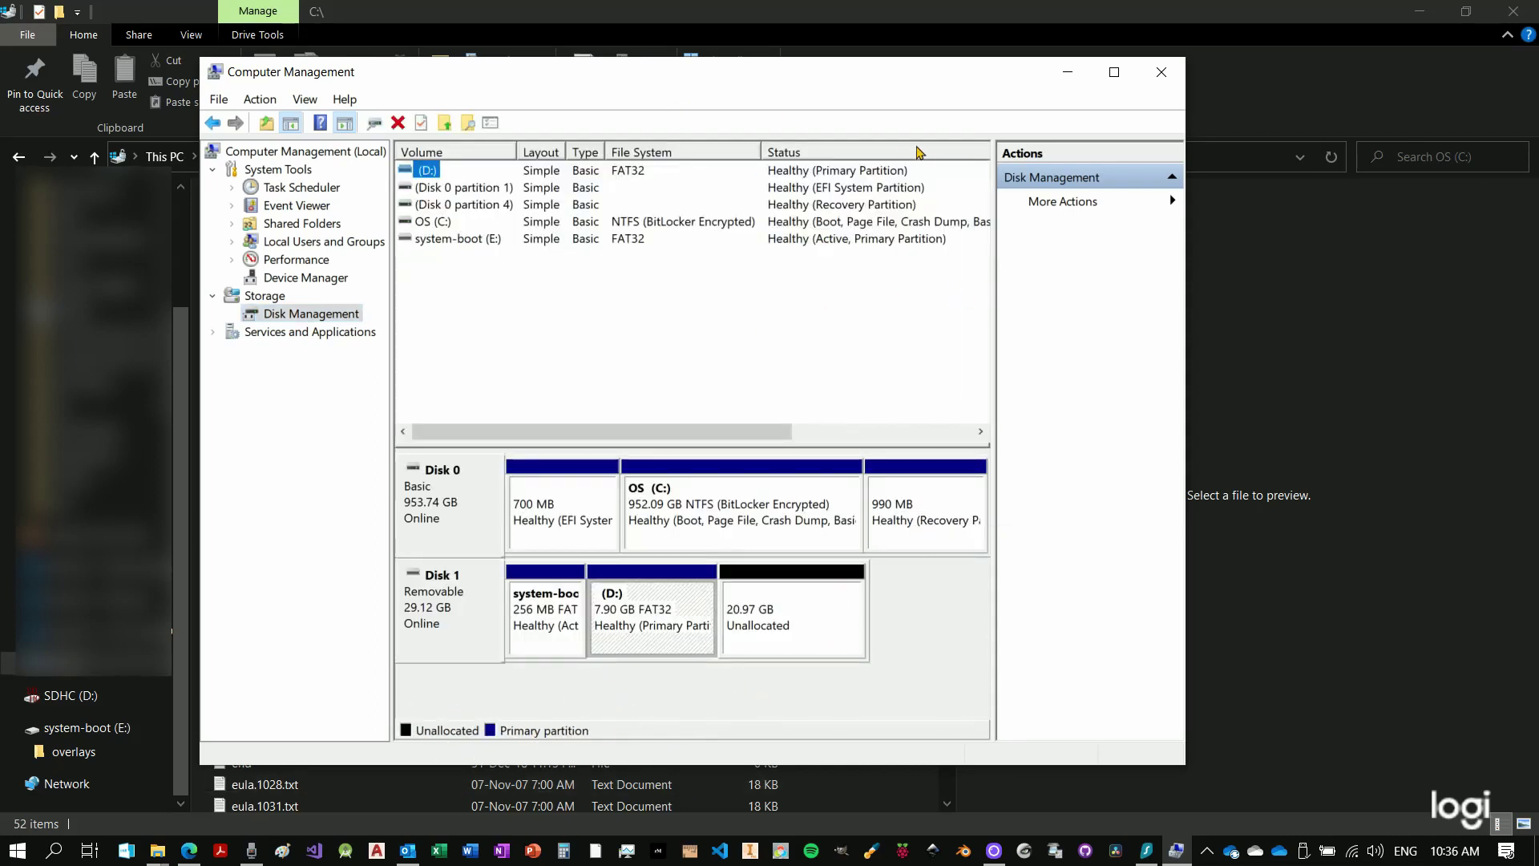
{"action": "left_click", "coordinate": [1113, 72]}
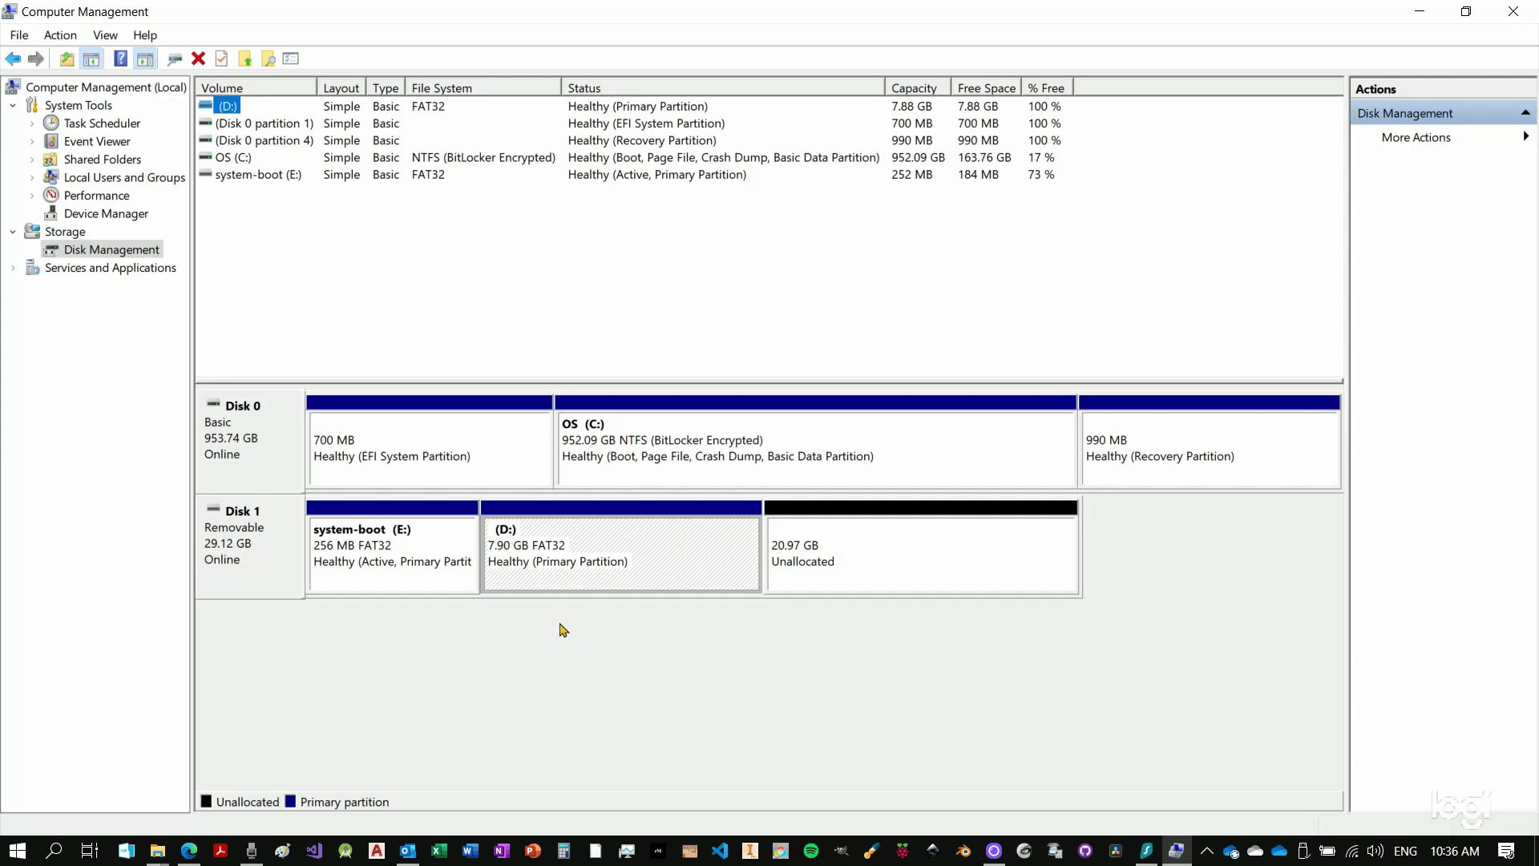
{"action": "left_click", "coordinate": [629, 653]}
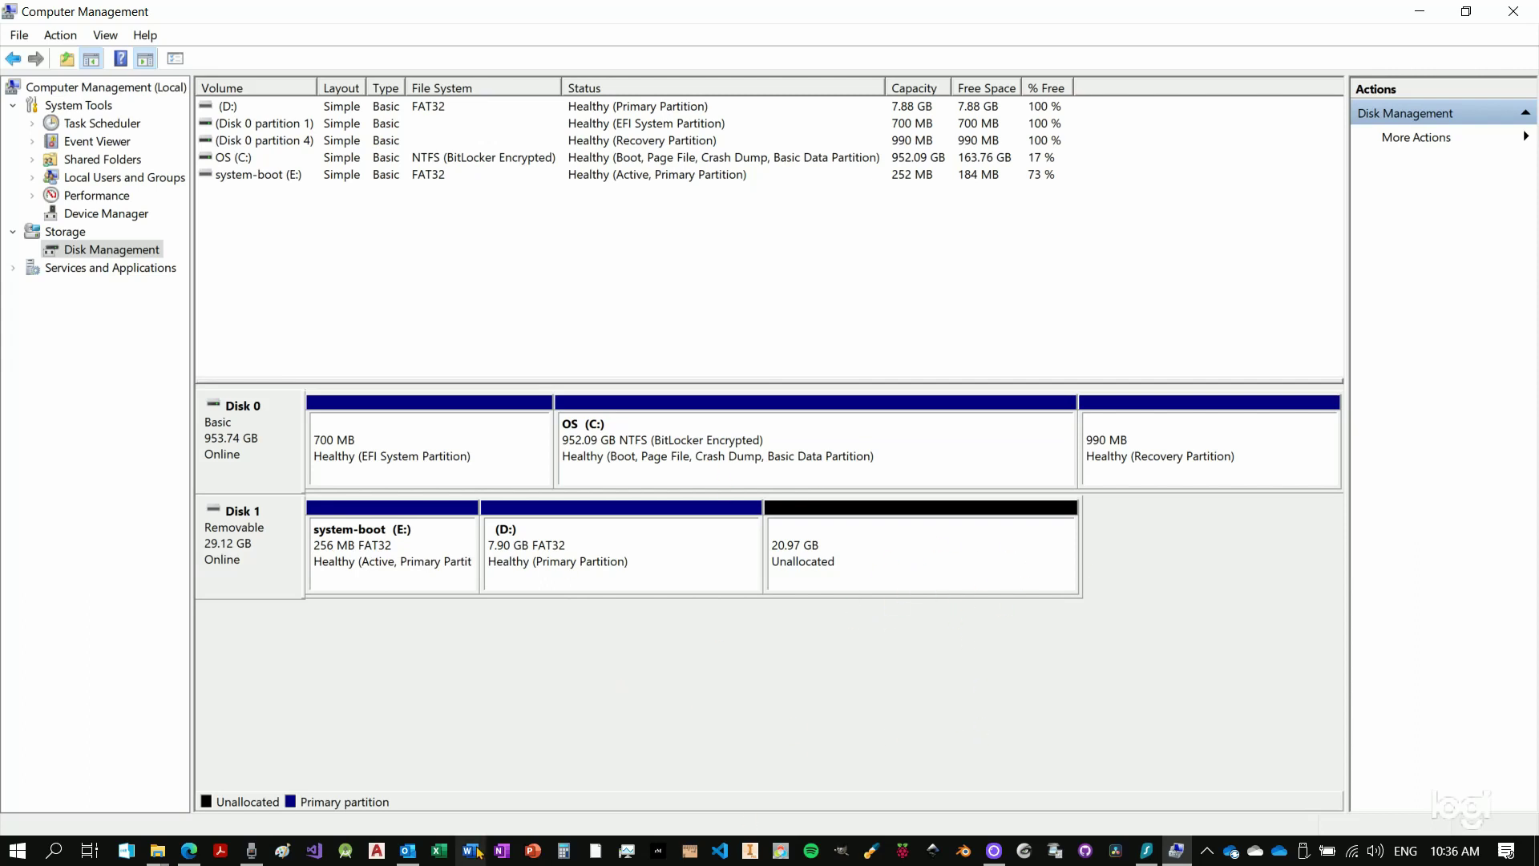
Step: Delete Disk 1's (D:) and system-boot (E:) partitions, confirming each deletion with Yes
{"action": "left_click", "coordinate": [659, 555]}
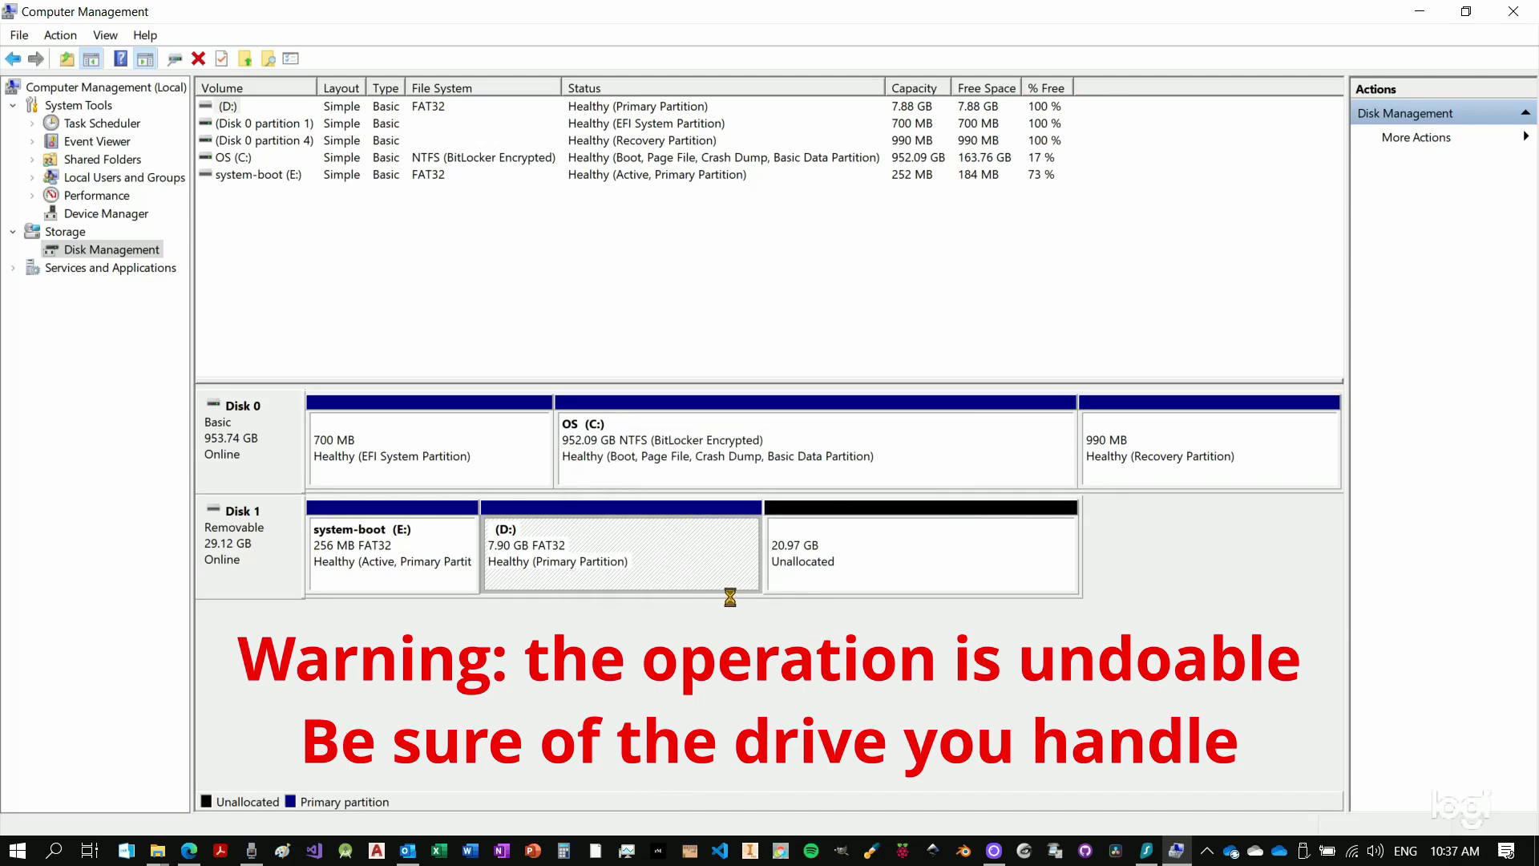
{"action": "left_click", "coordinate": [437, 561]}
{"action": "key", "text": "Delete"}
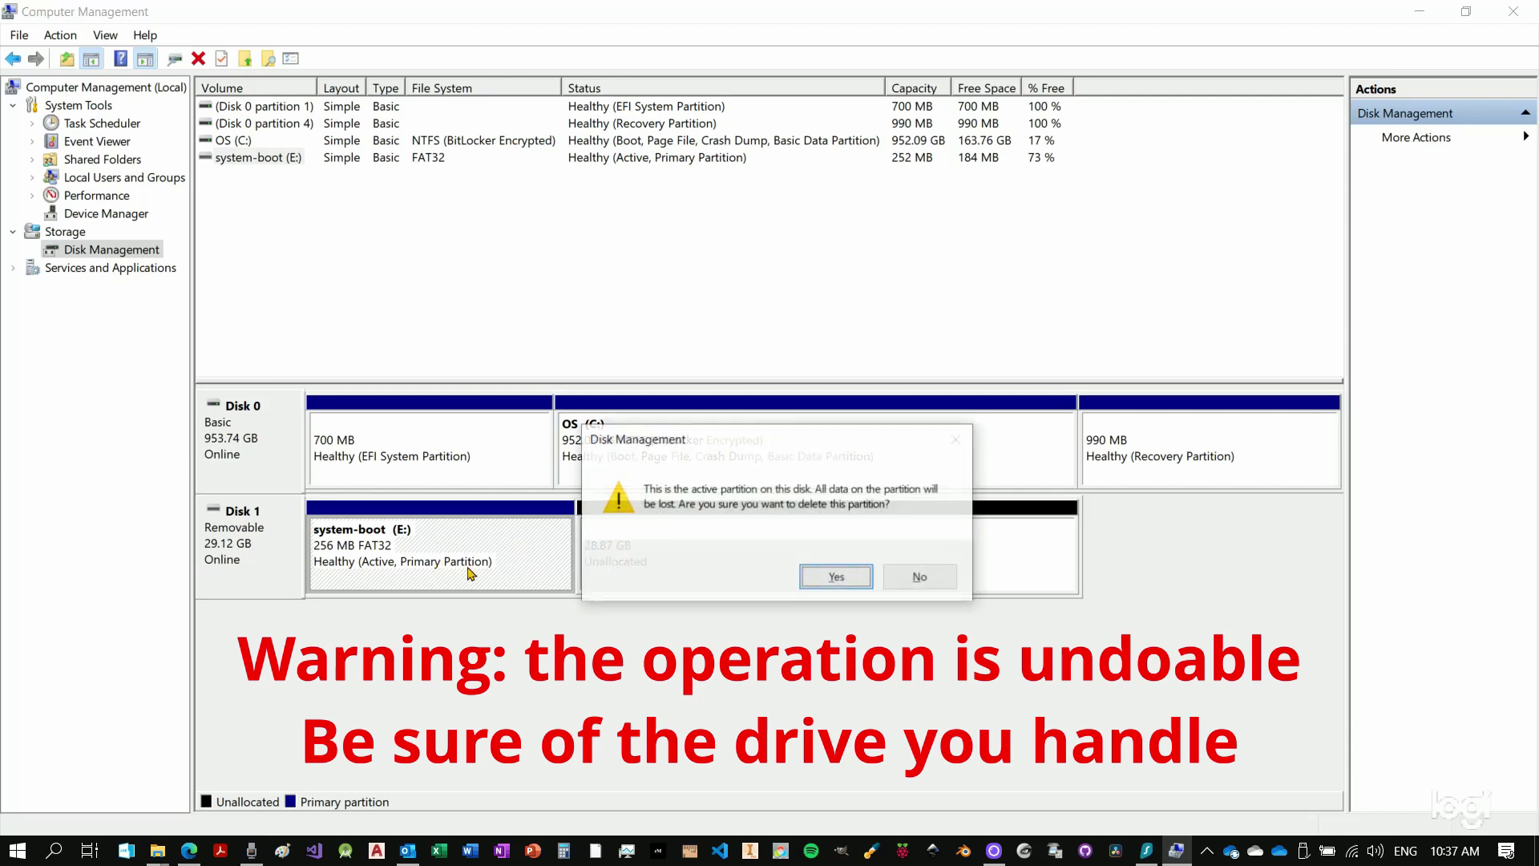
{"action": "left_click", "coordinate": [826, 578]}
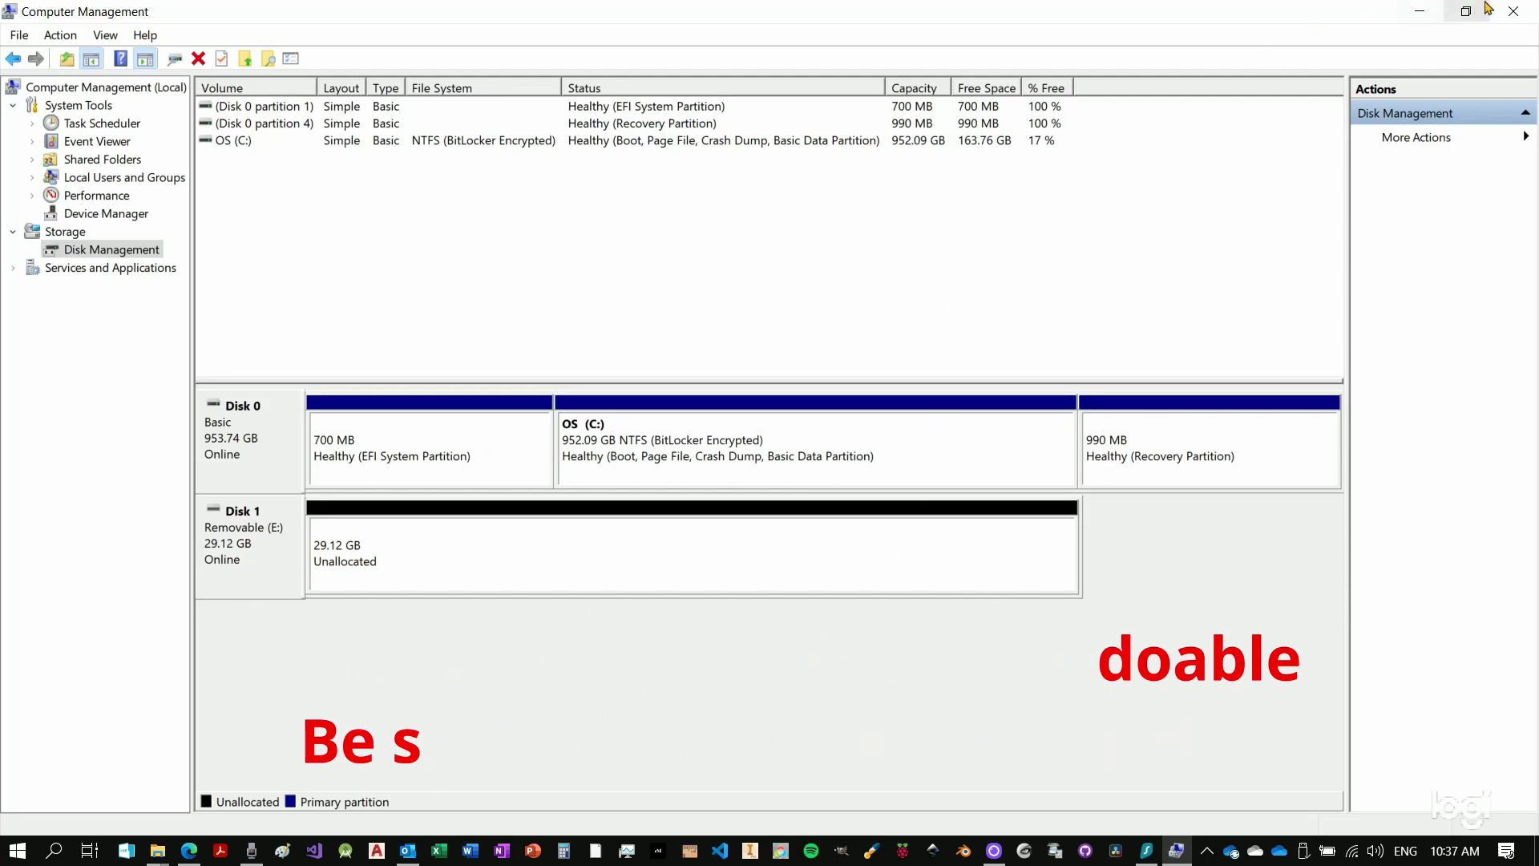
Step: Close Computer Management and File Explorer, cancelling the SDHC (D:) insert-disk prompt
{"action": "left_click", "coordinate": [1521, 13]}
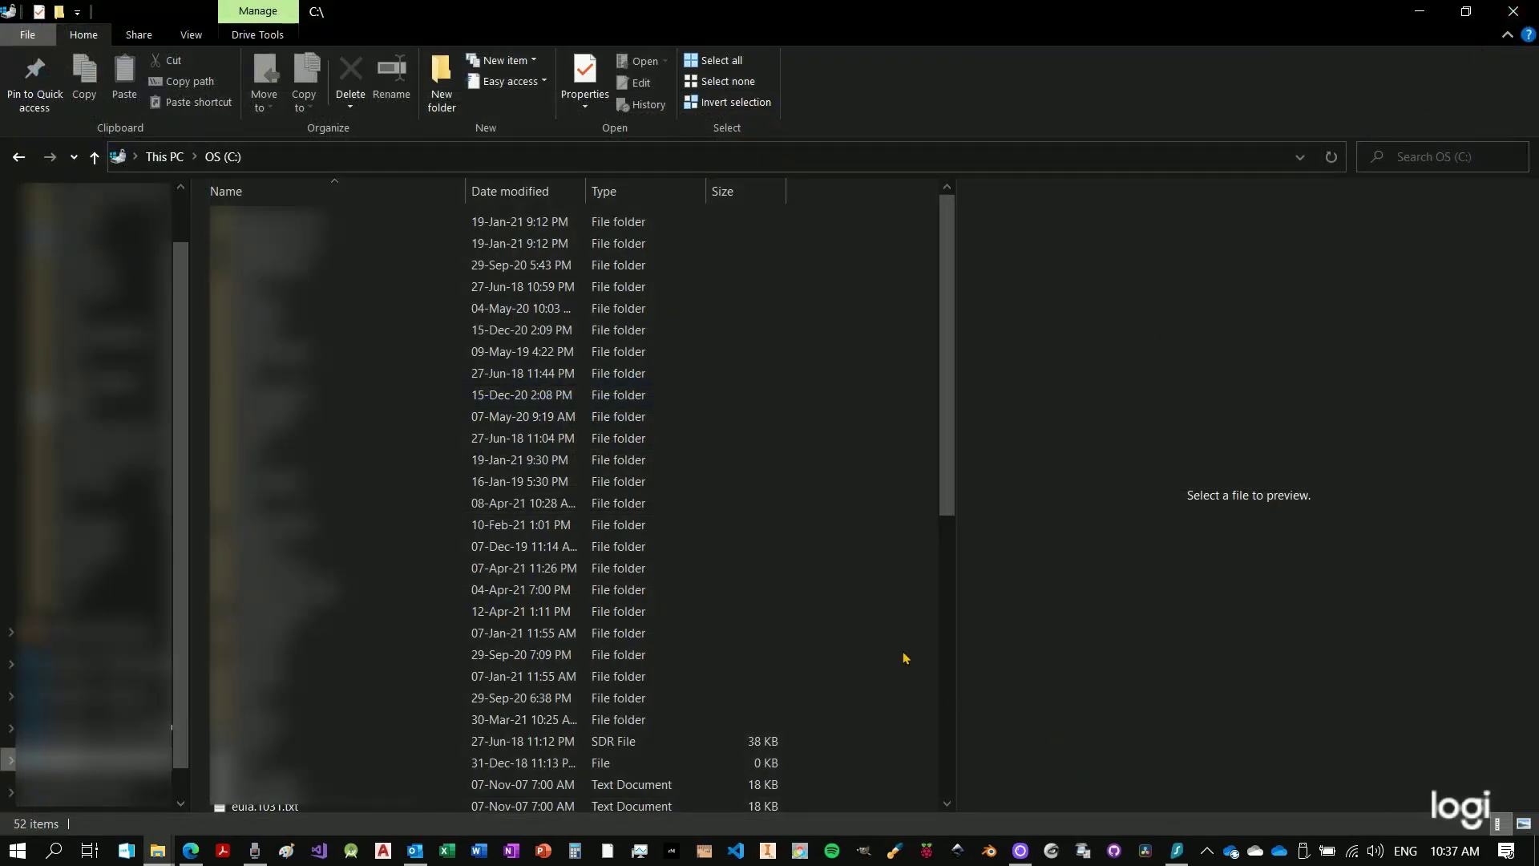
{"action": "left_click", "coordinate": [1511, 13]}
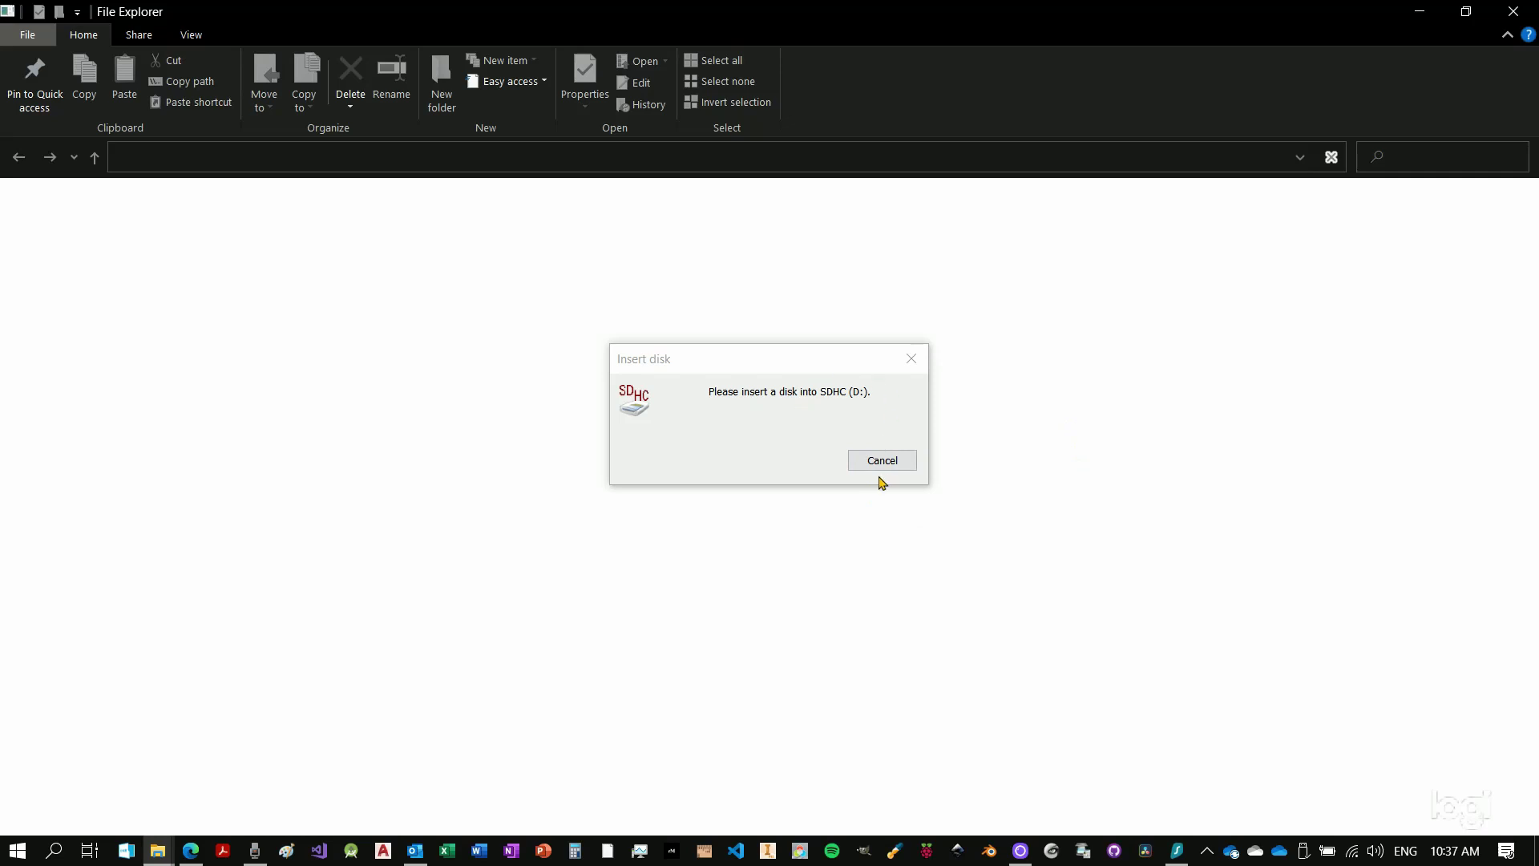
{"action": "left_click", "coordinate": [882, 464]}
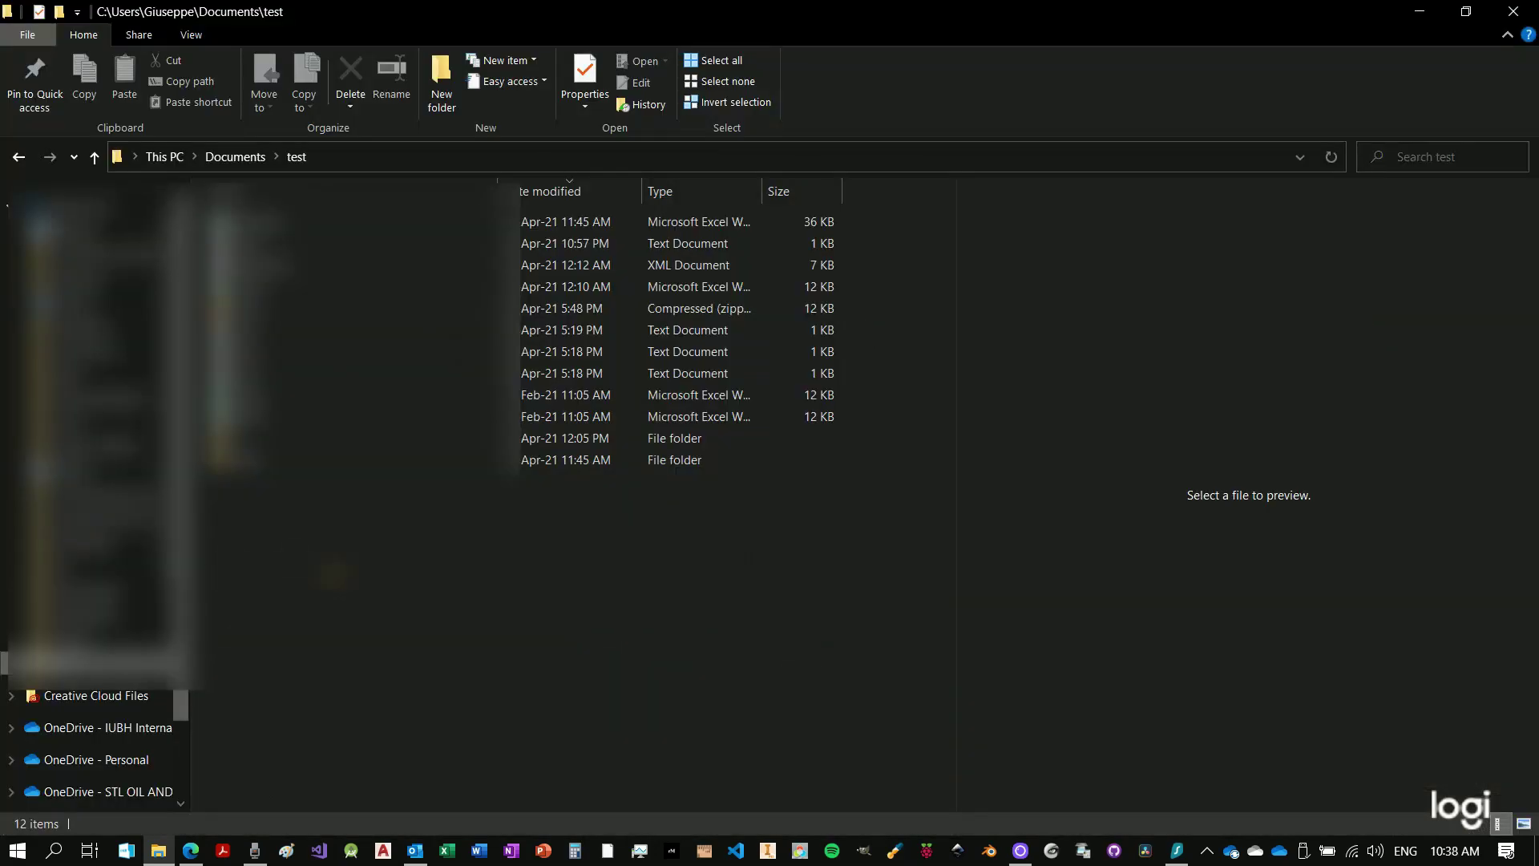
Step: Reopen Computer Management from This PC's Manage option
{"action": "scroll", "coordinate": [43, 752], "scroll_direction": "down", "scroll_amount": 5}
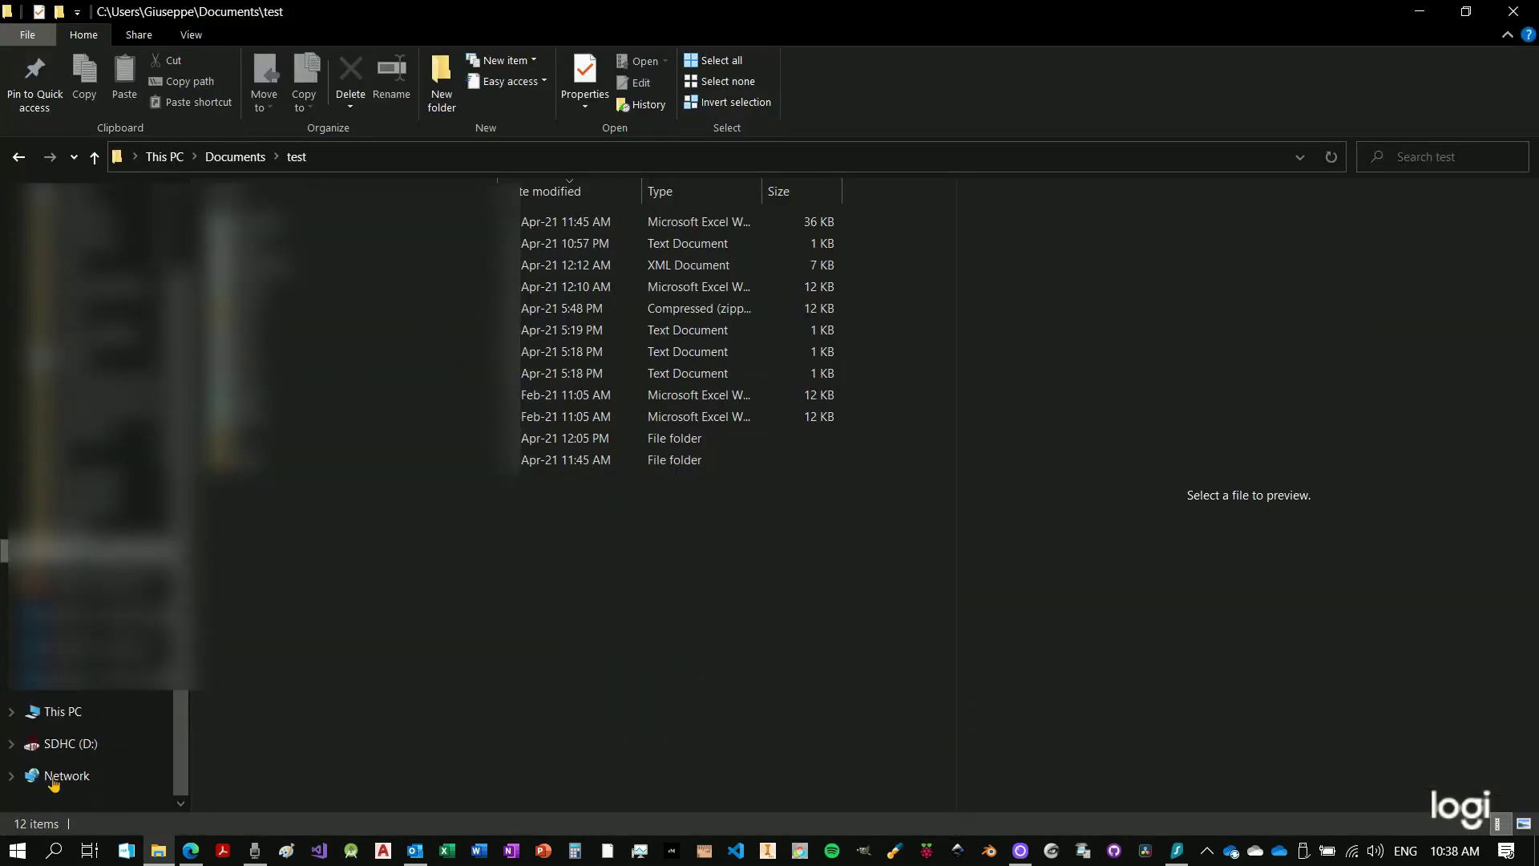
{"action": "left_click", "coordinate": [49, 712]}
{"action": "right_click", "coordinate": [48, 716]}
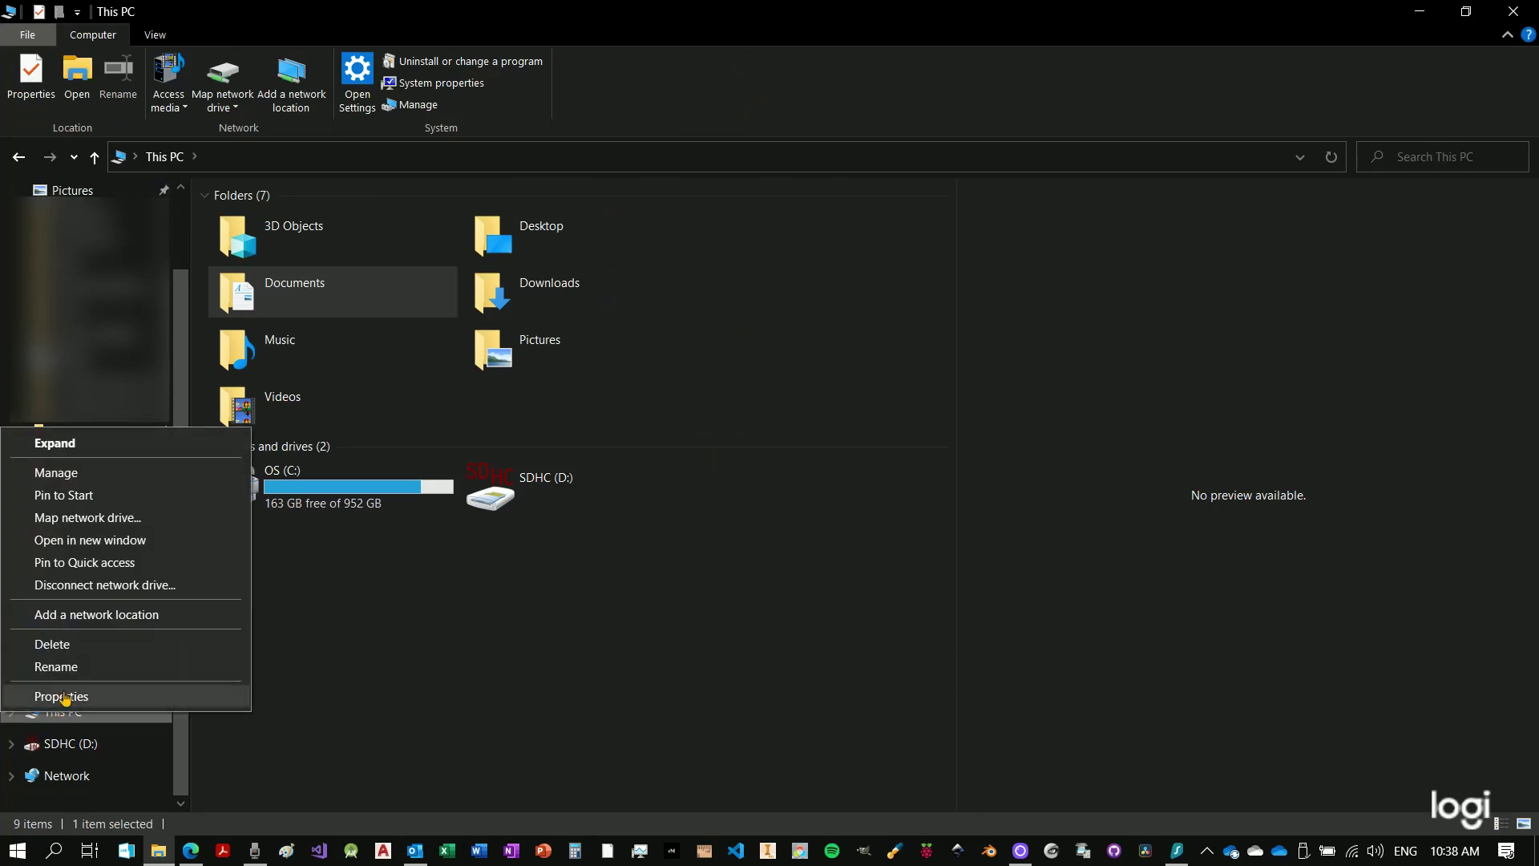
{"action": "left_click", "coordinate": [86, 476]}
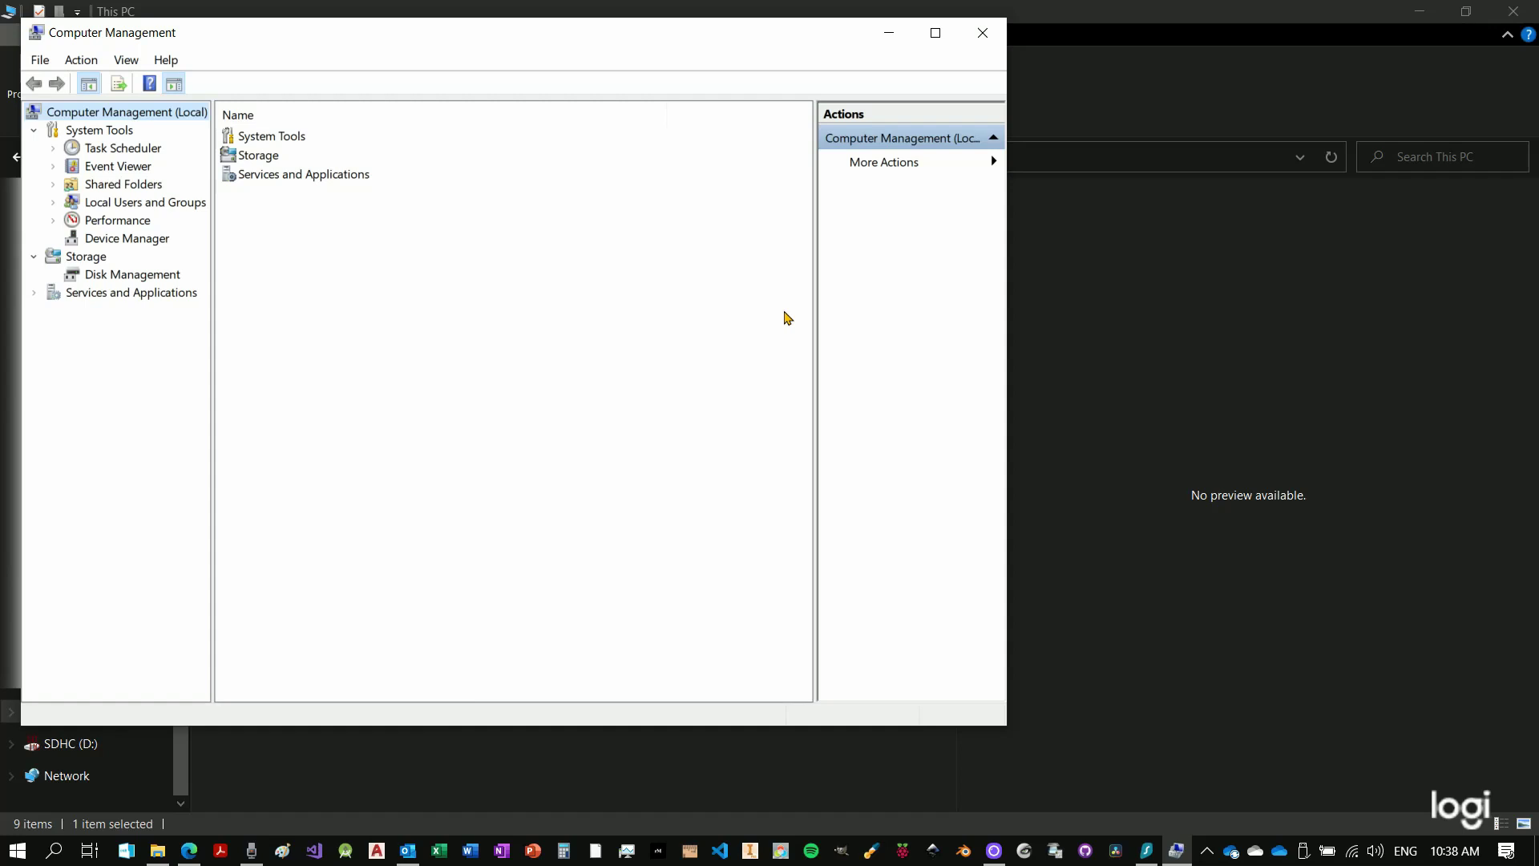
{"action": "left_click_drag", "start_coordinate": [540, 45], "coordinate": [758, 77]}
Step: Show Disk Management and select Disk 1's 29.12 GB unallocated space
{"action": "left_click", "coordinate": [337, 306]}
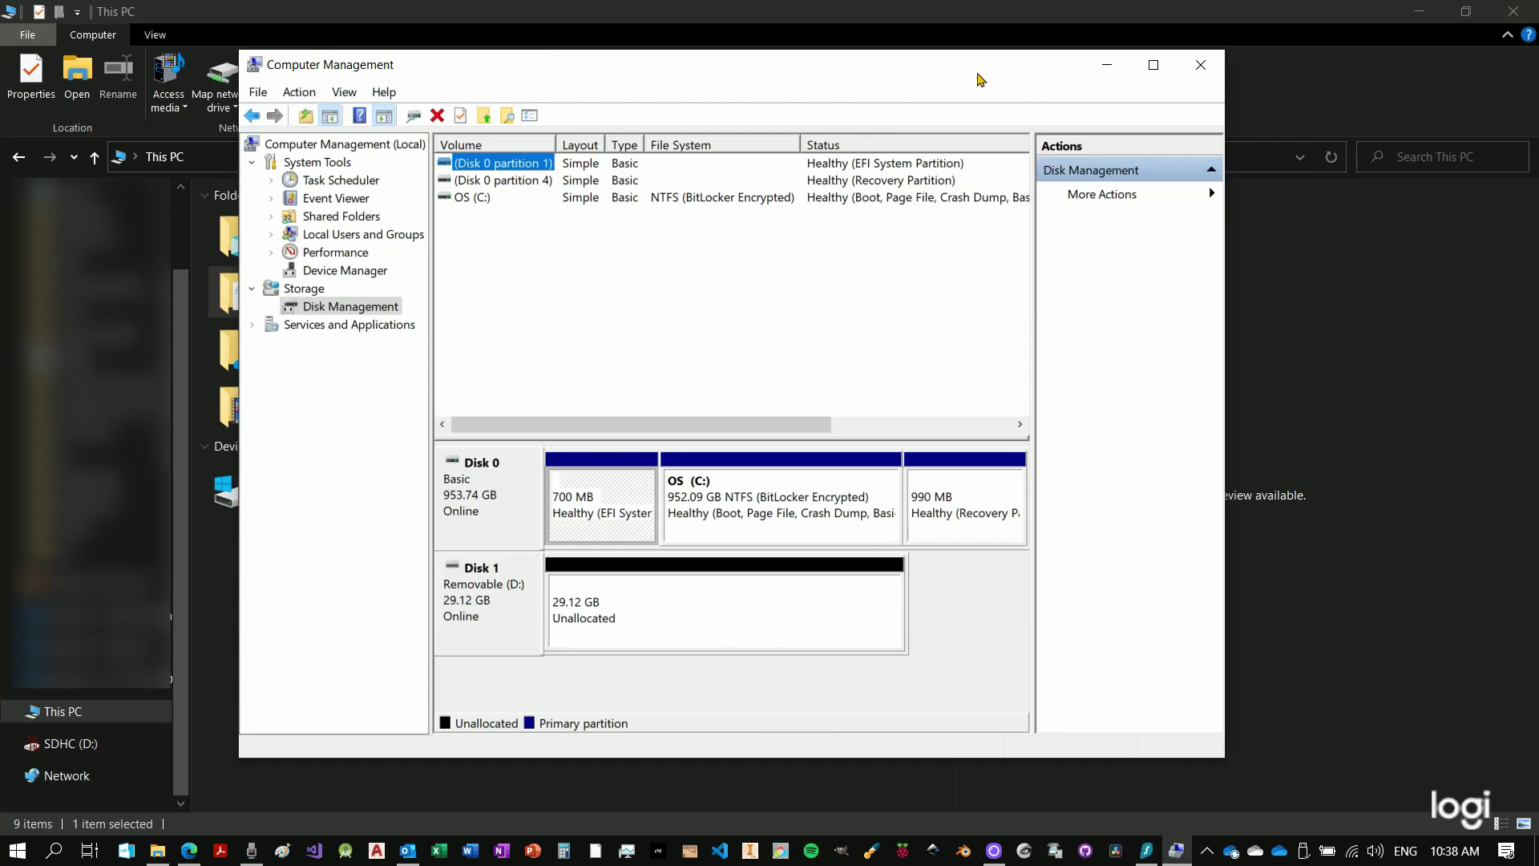
{"action": "left_click_drag", "start_coordinate": [977, 78], "coordinate": [1034, 713]}
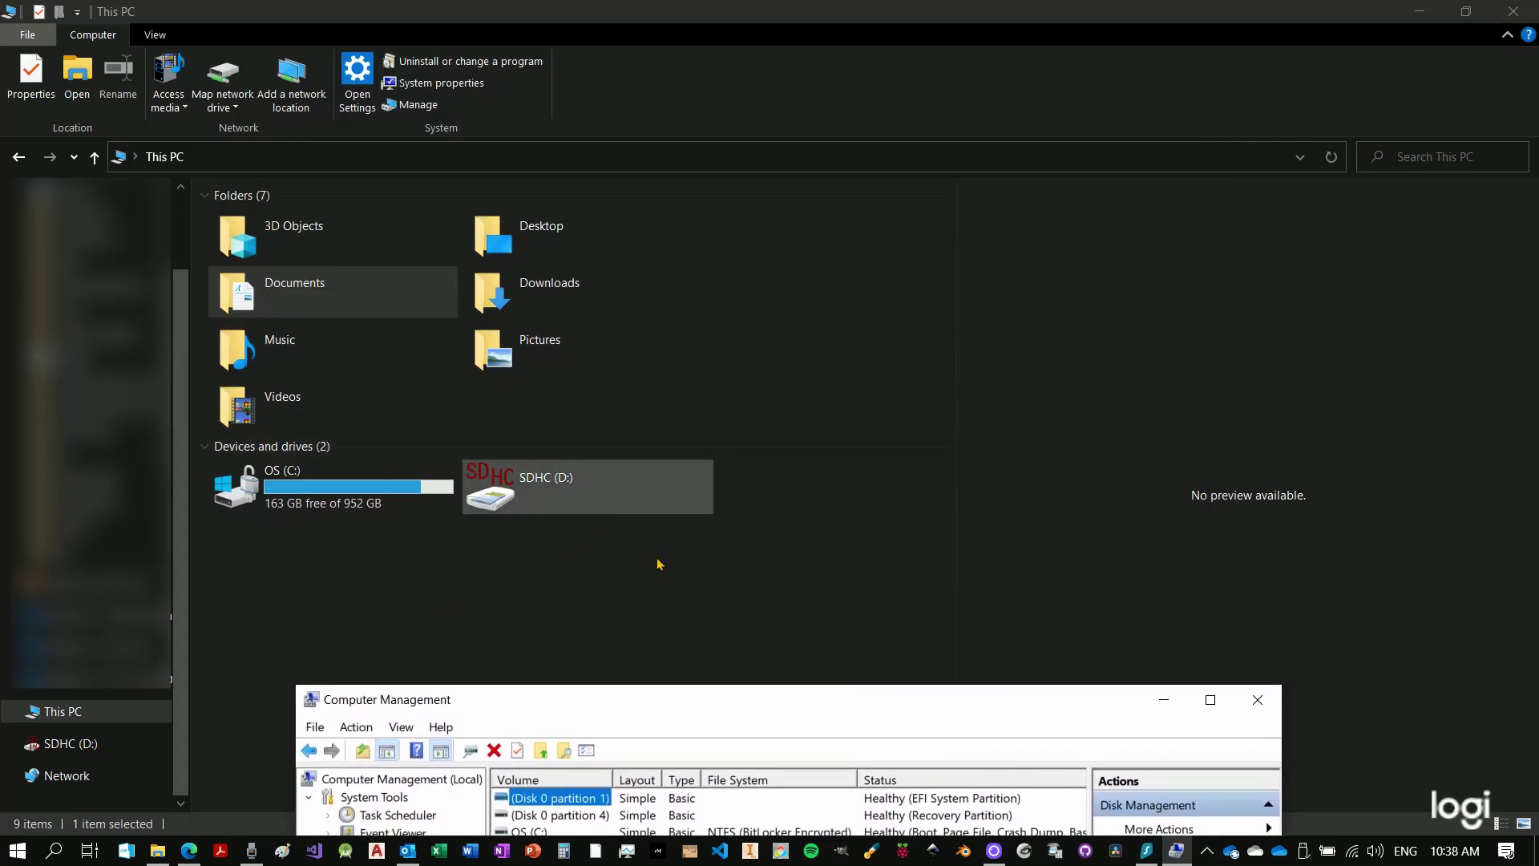
{"action": "left_click_drag", "start_coordinate": [802, 692], "coordinate": [823, 67]}
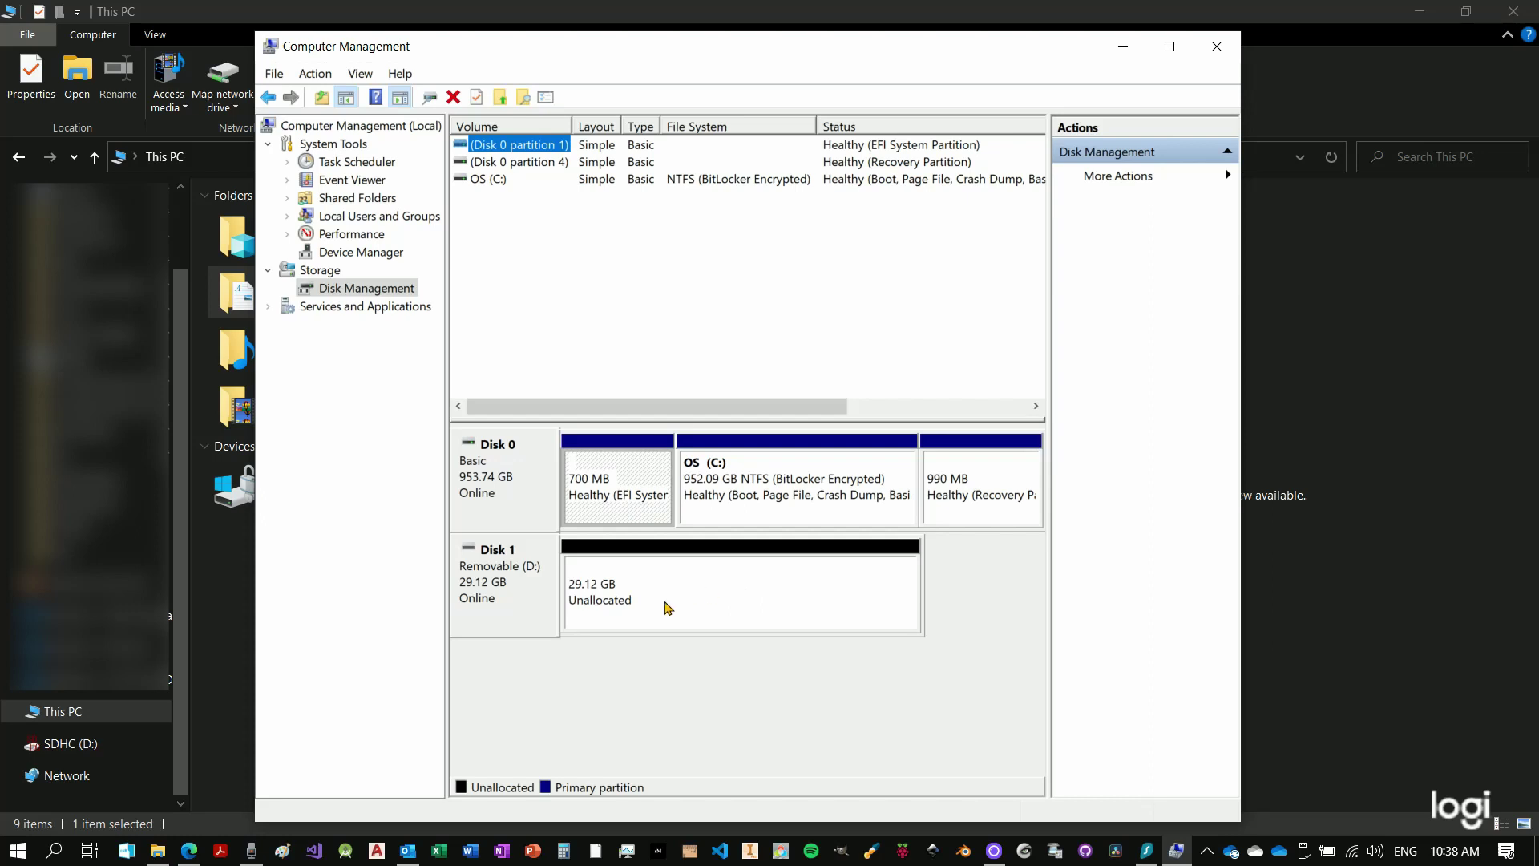
{"action": "left_click", "coordinate": [653, 581]}
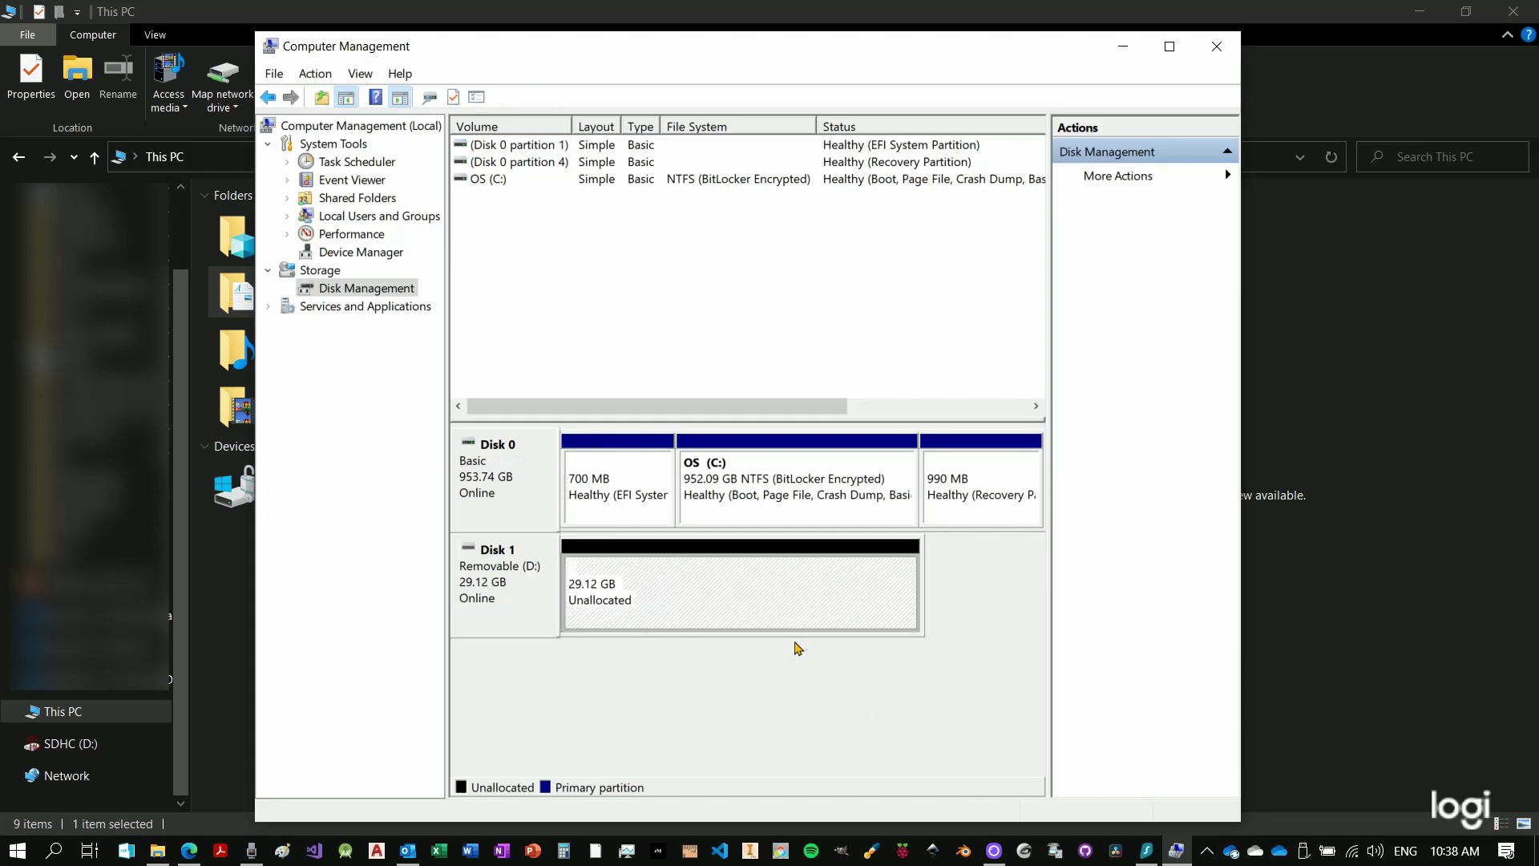
Step: Create a New Simple Volume: 29817 MB, drive letter E, NTFS quick format labelled New Volume
{"action": "right_click", "coordinate": [643, 607]}
{"action": "right_click", "coordinate": [704, 587]}
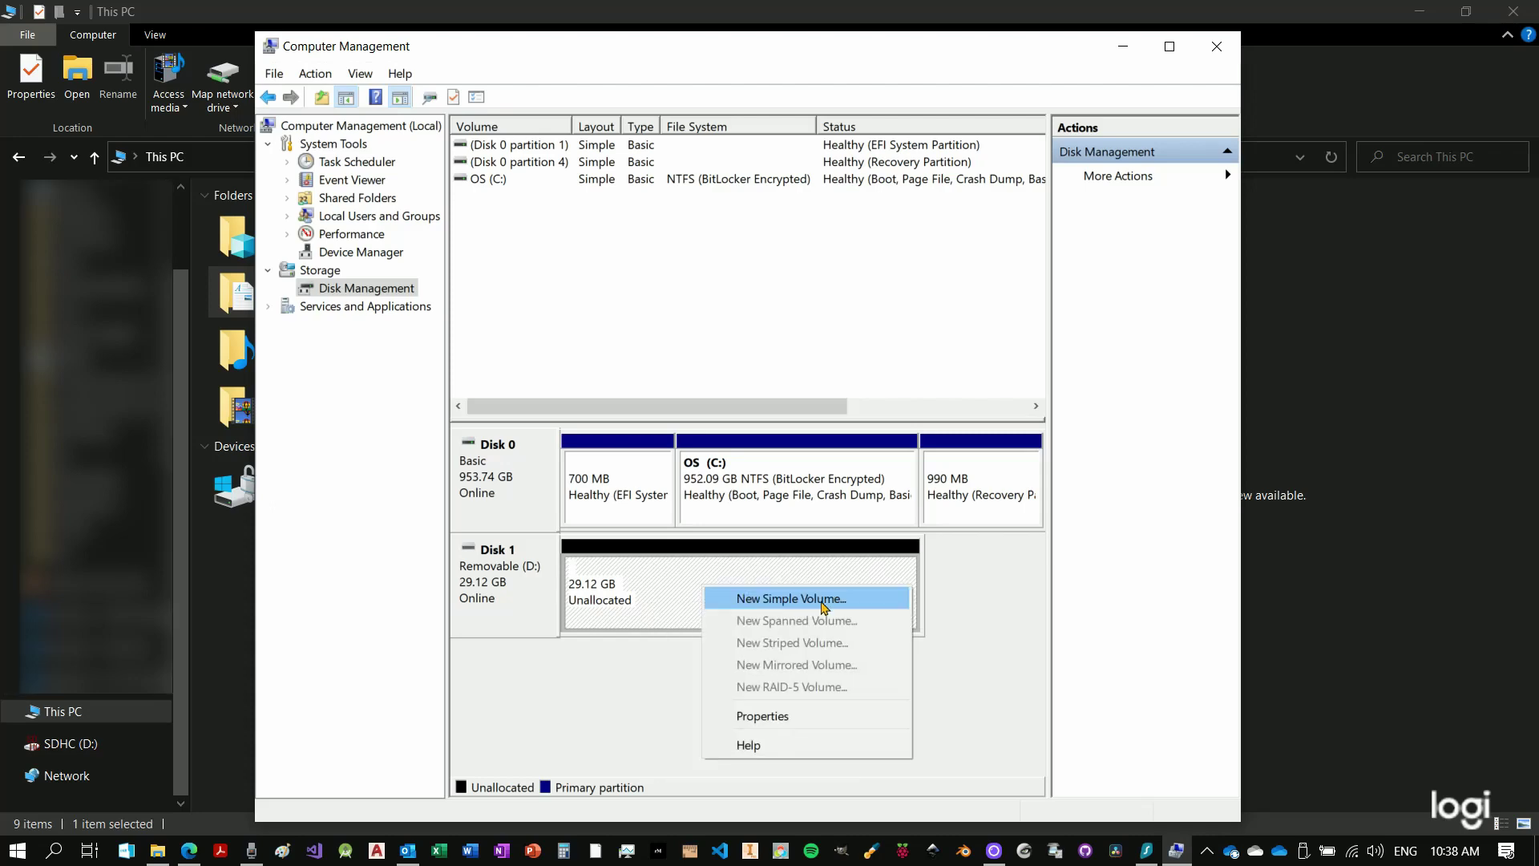
{"action": "left_click", "coordinate": [823, 607]}
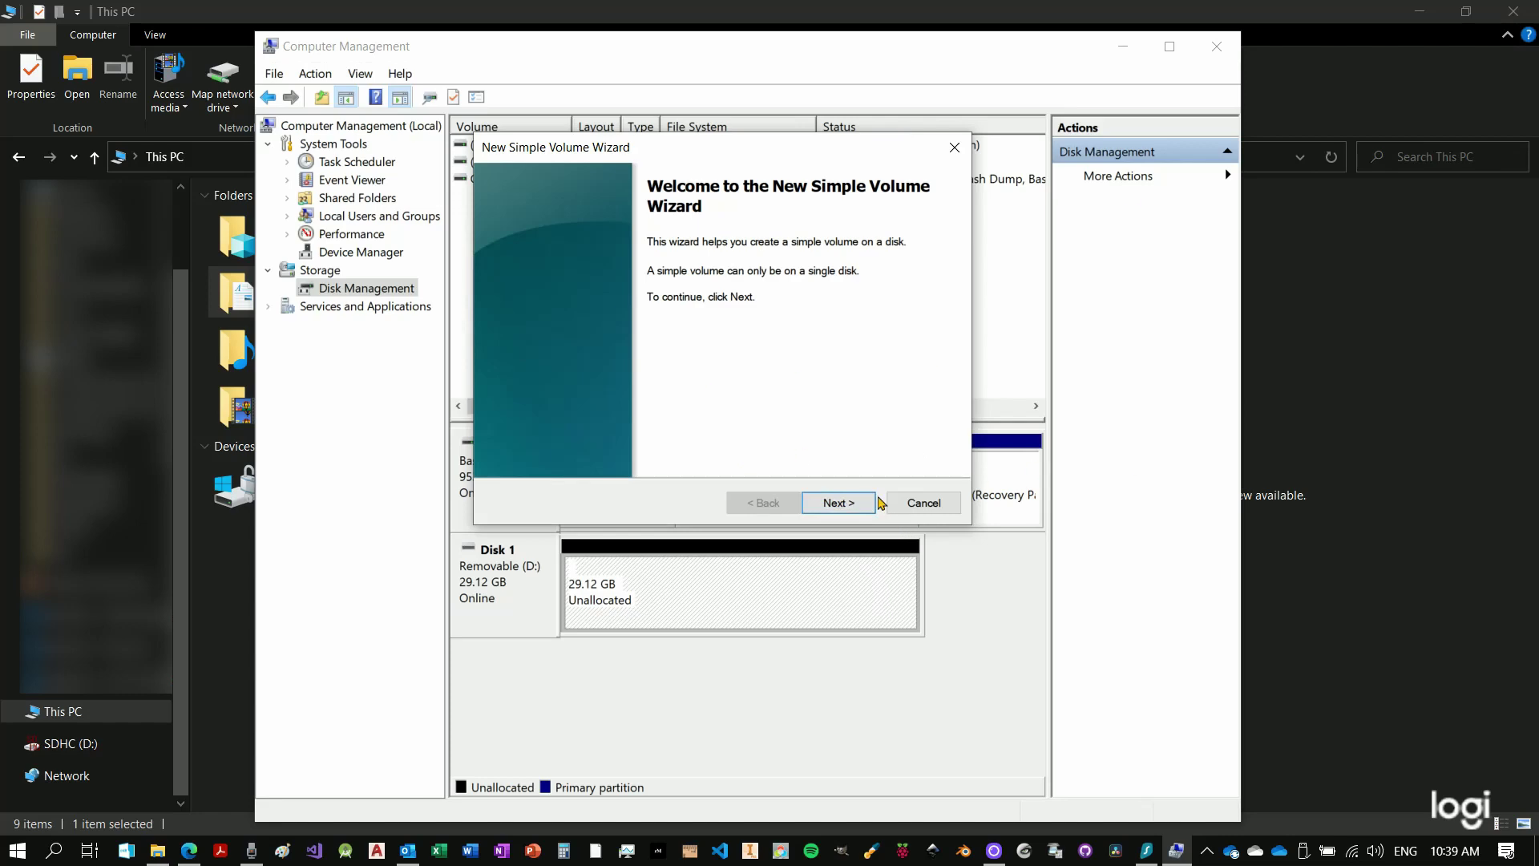
{"action": "left_click", "coordinate": [842, 510]}
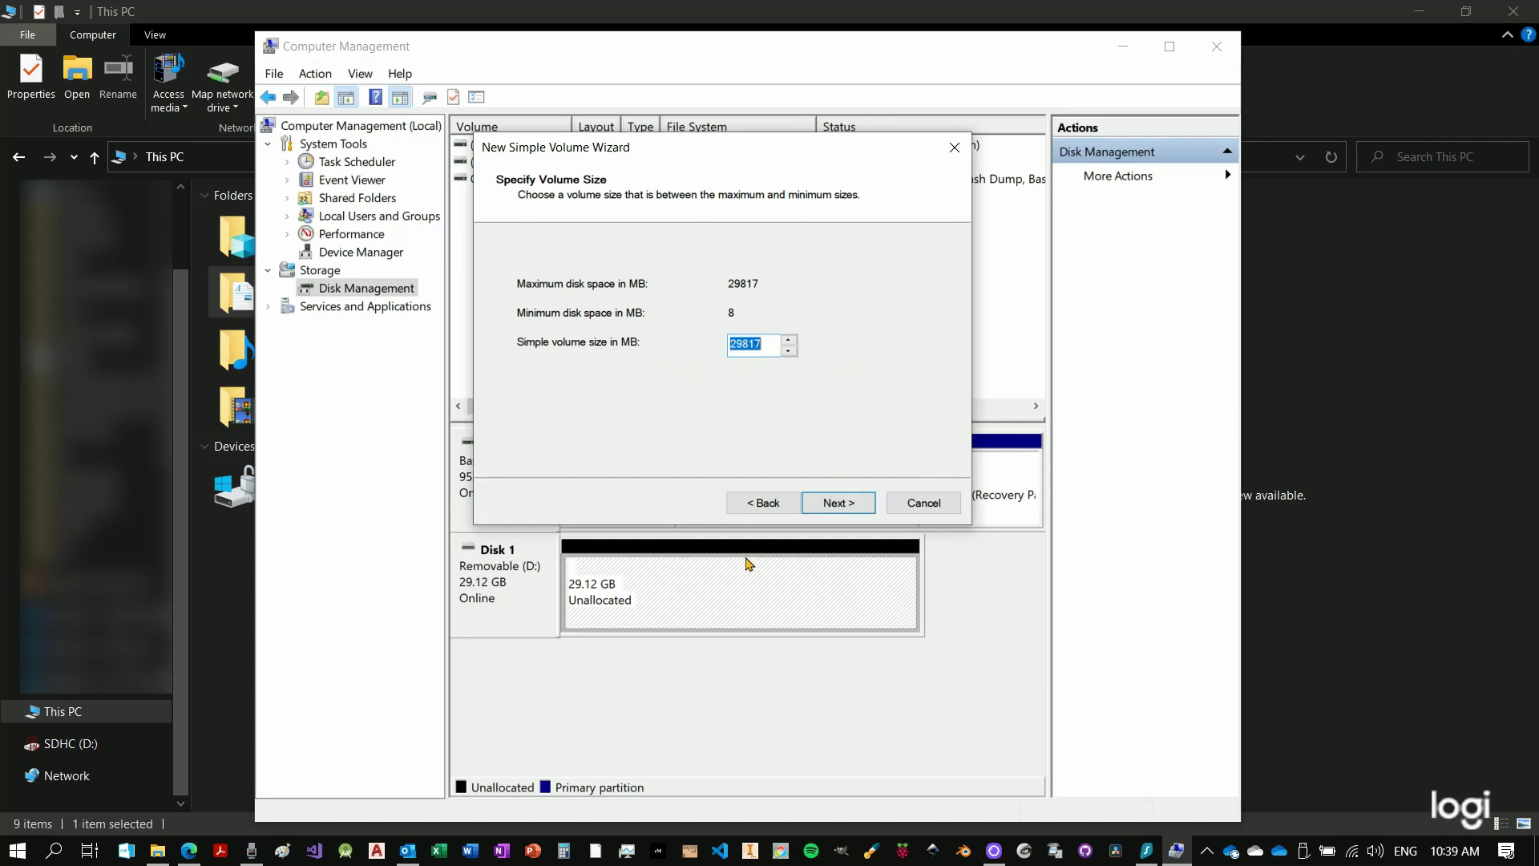
{"action": "left_click", "coordinate": [837, 504]}
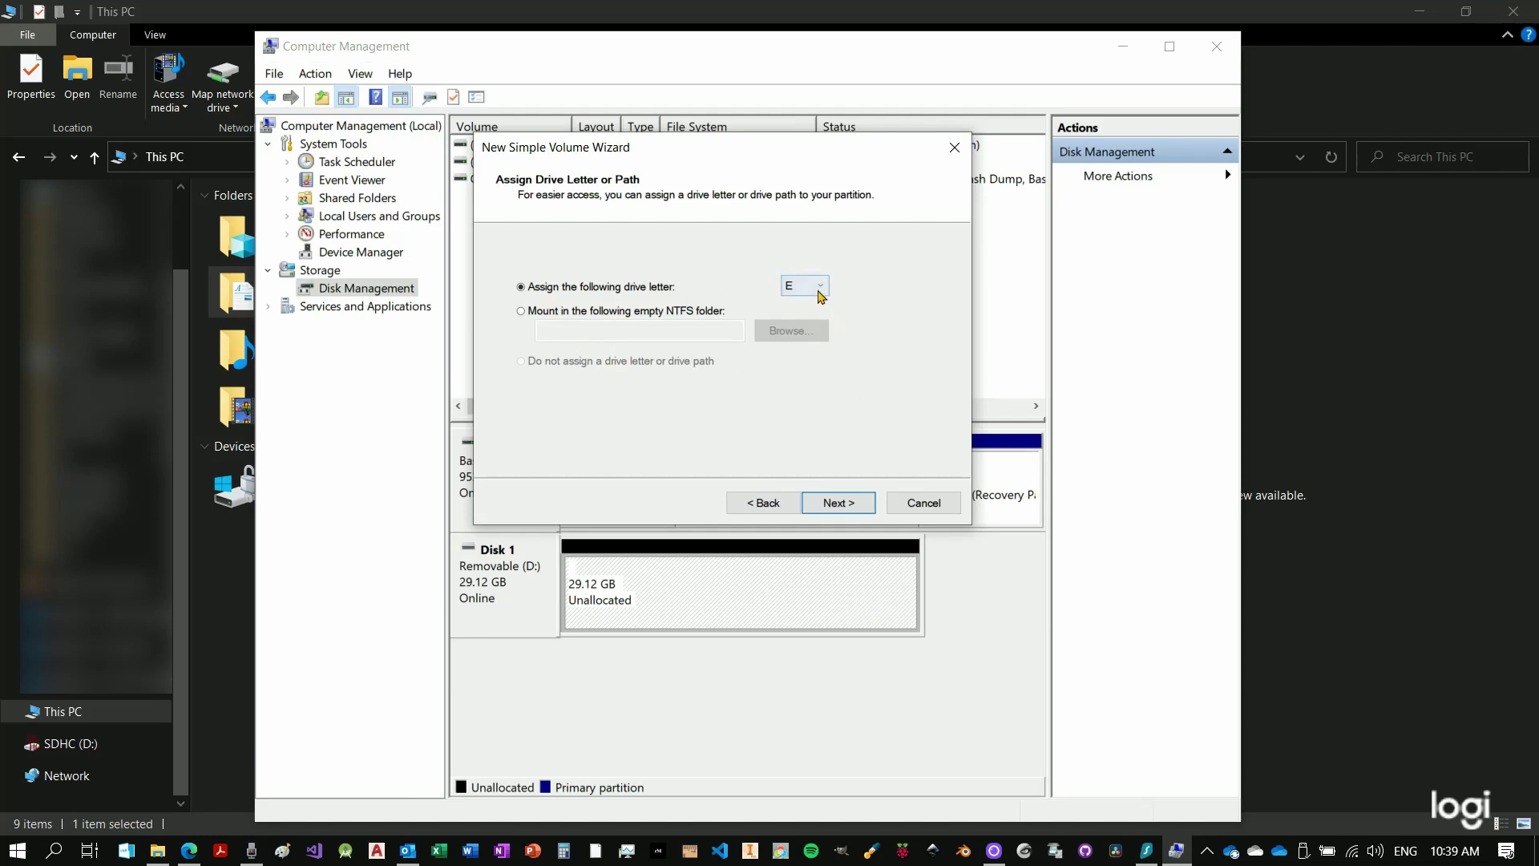
{"action": "left_click", "coordinate": [833, 510]}
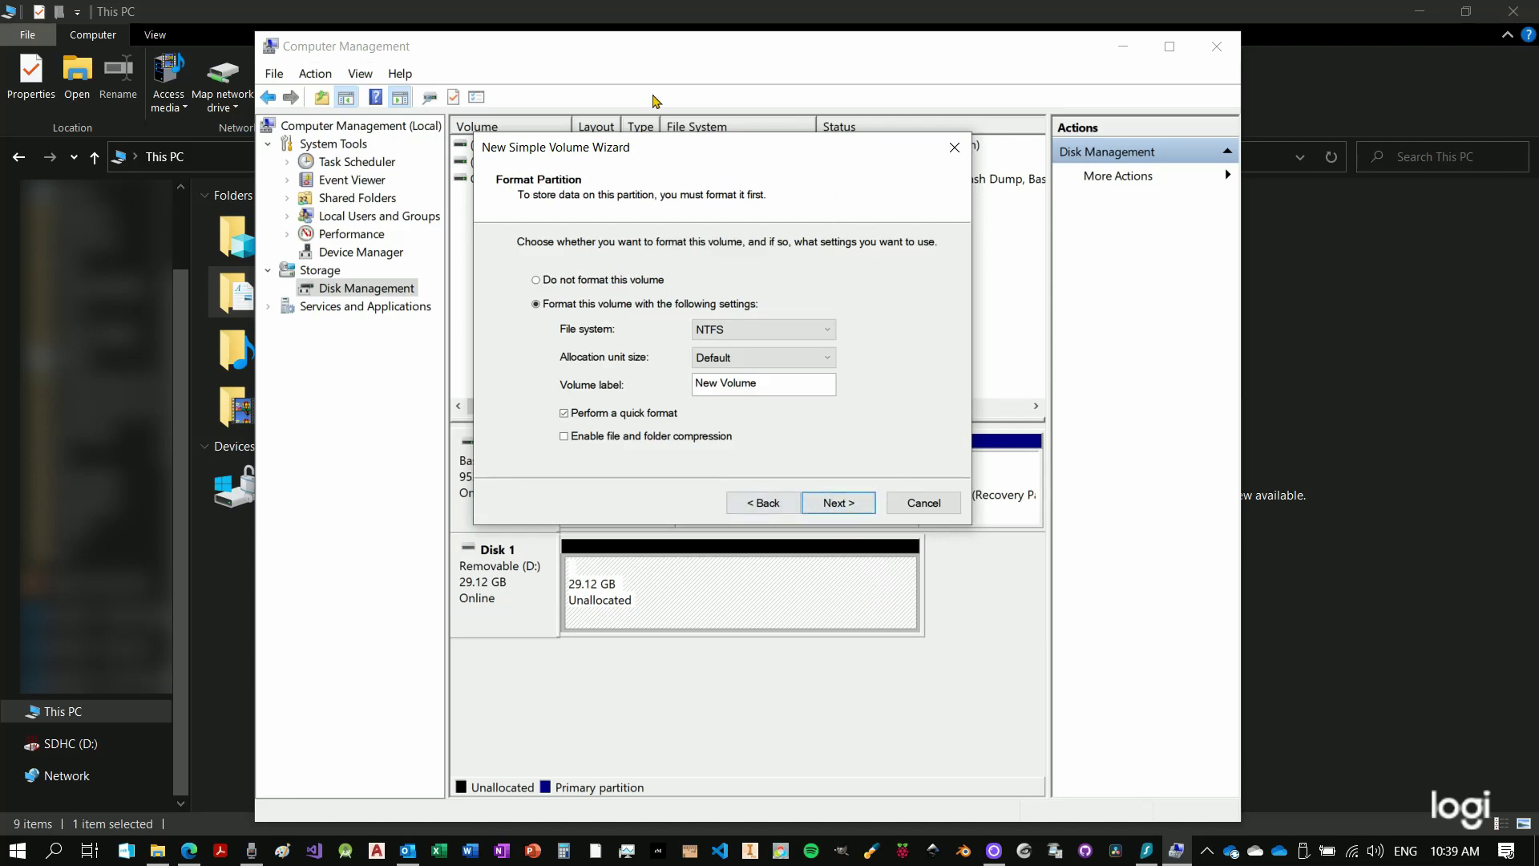
{"action": "left_click", "coordinate": [841, 511]}
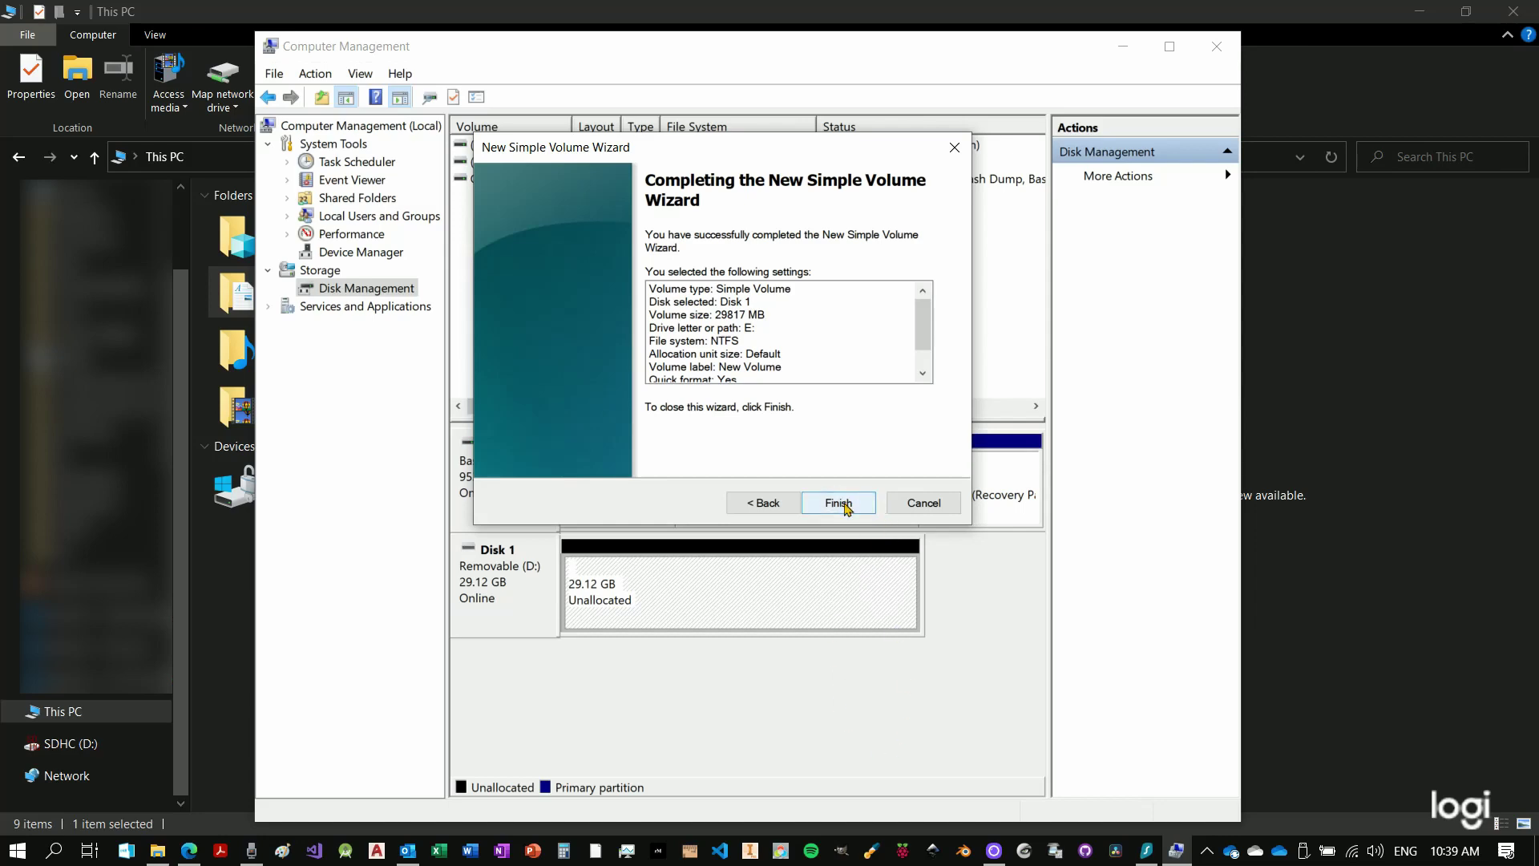
{"action": "left_click", "coordinate": [841, 505]}
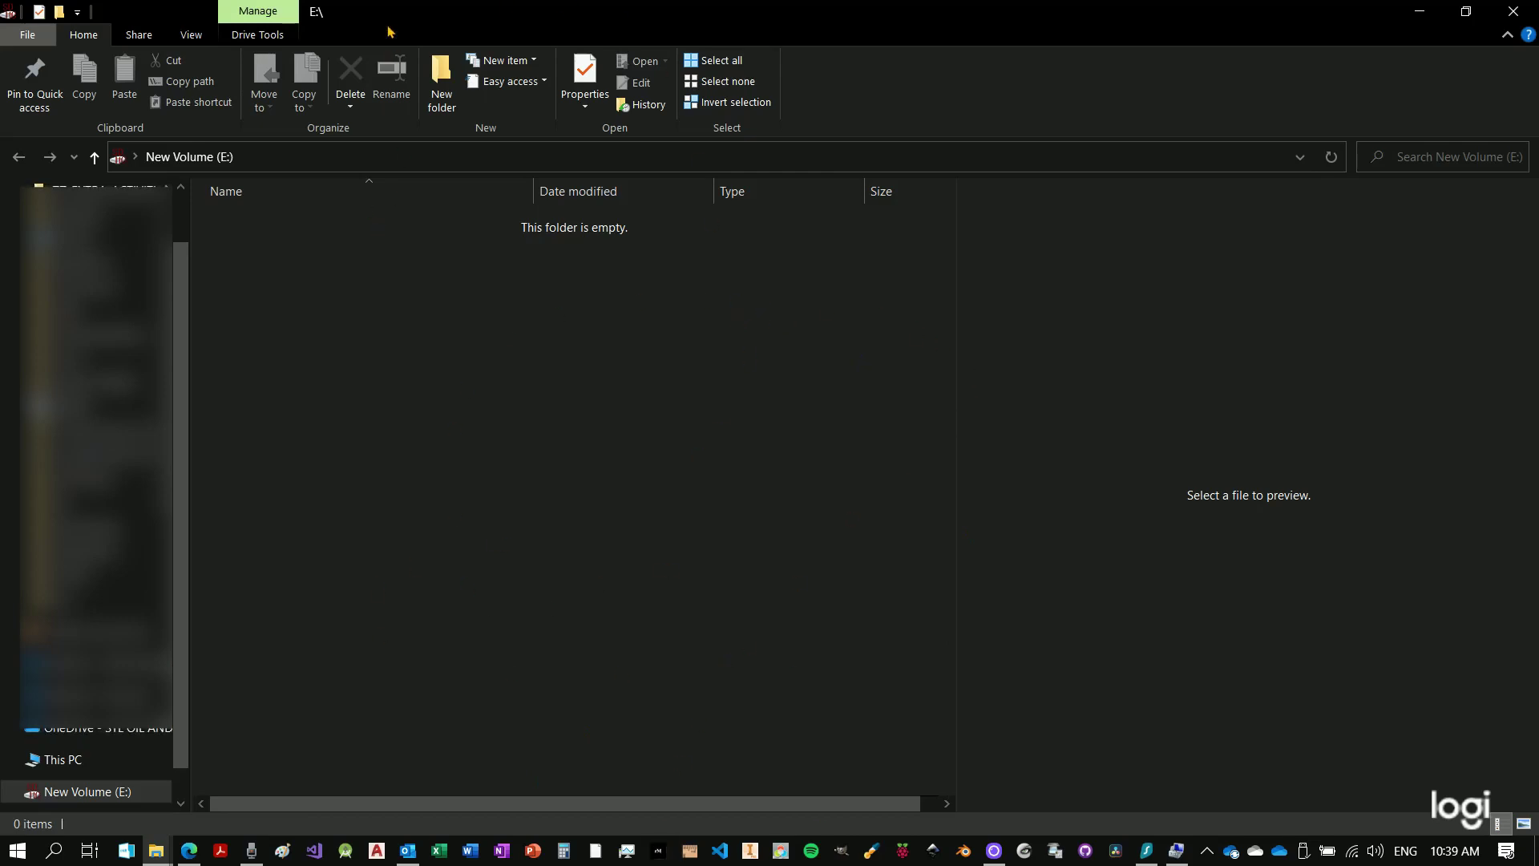
Step: Check New Volume (E:)'s properties in File Explorer to confirm NTFS and 29.1 GB capacity
{"action": "scroll", "coordinate": [161, 619], "scroll_direction": "down", "scroll_amount": 1}
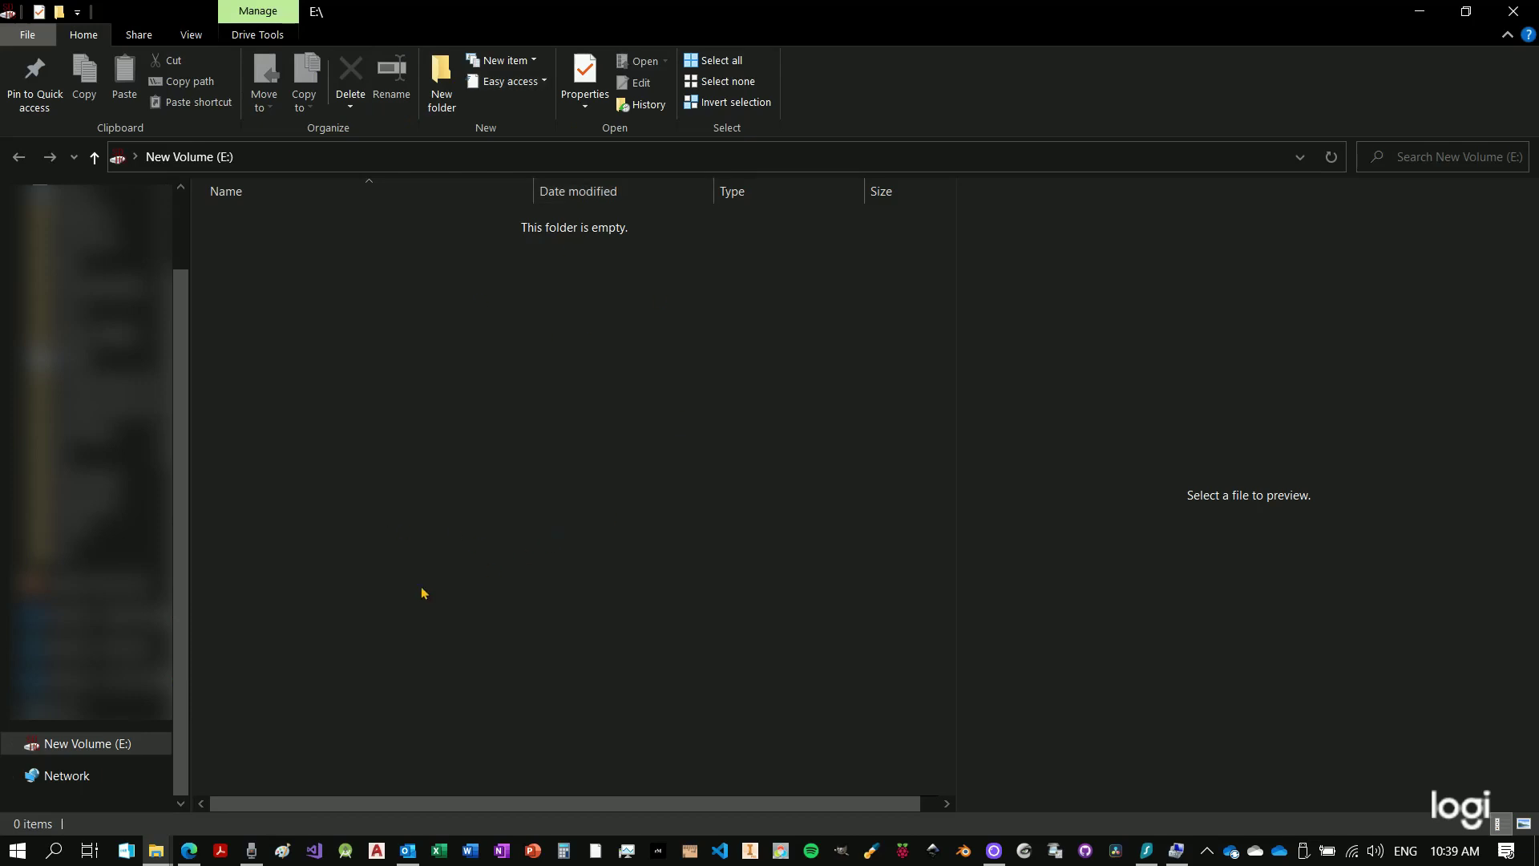
{"action": "right_click", "coordinate": [61, 751]}
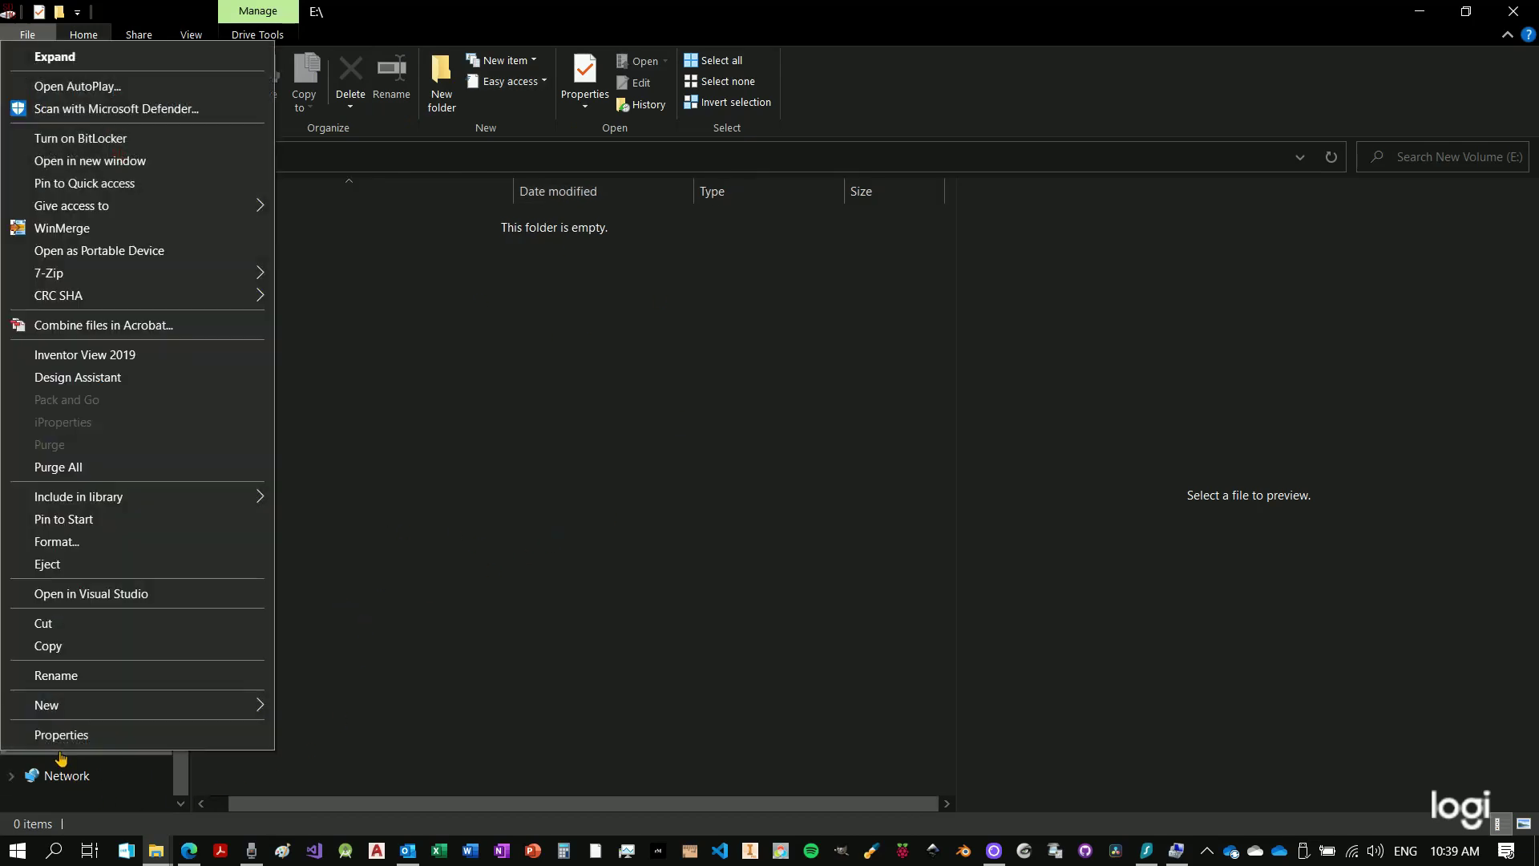
{"action": "left_click", "coordinate": [61, 734]}
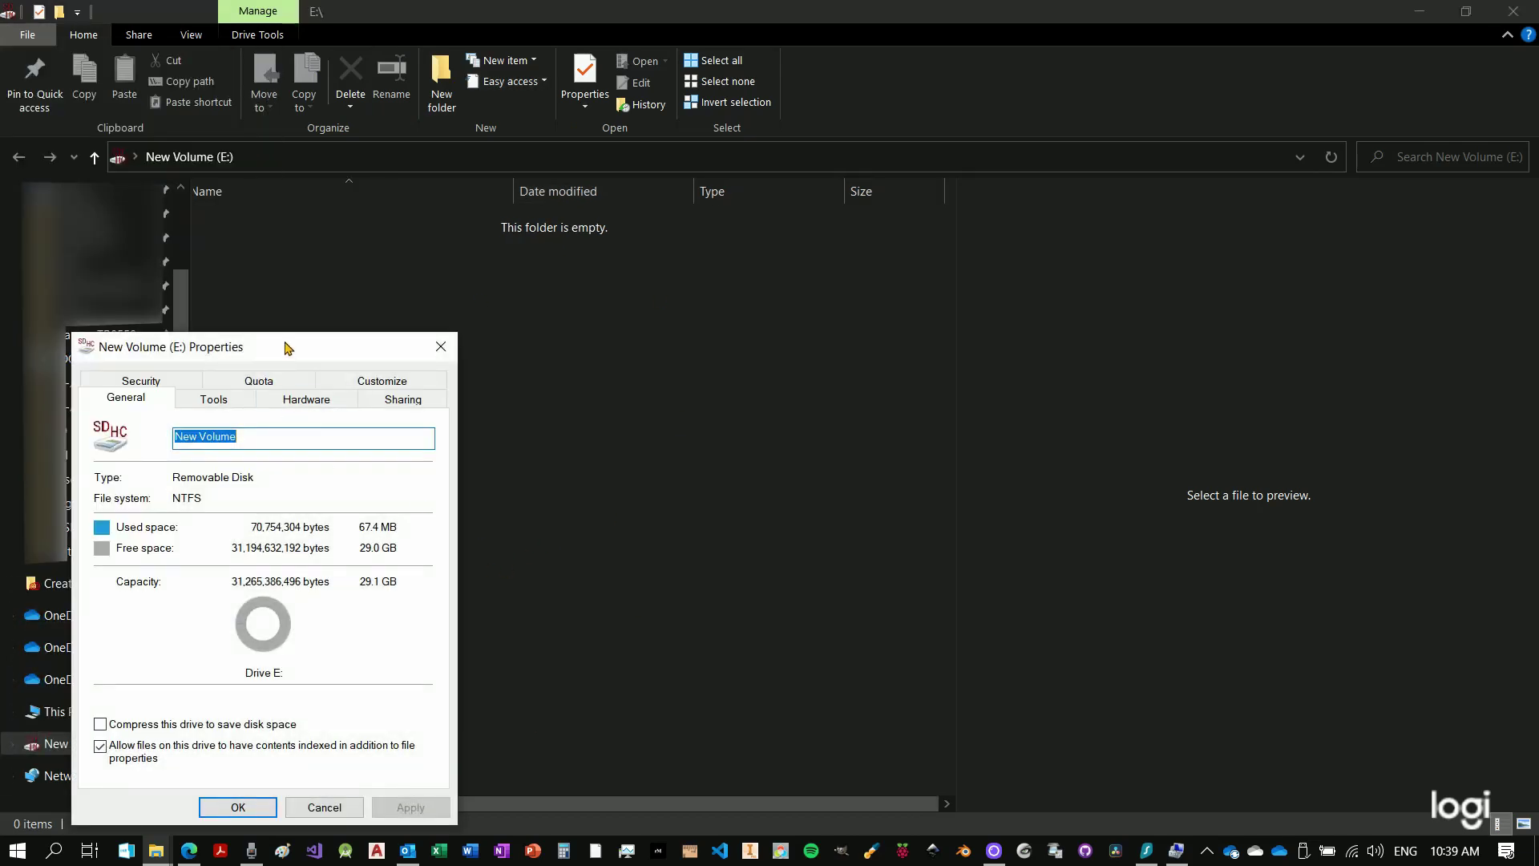
{"action": "left_click_drag", "start_coordinate": [287, 346], "coordinate": [573, 169]}
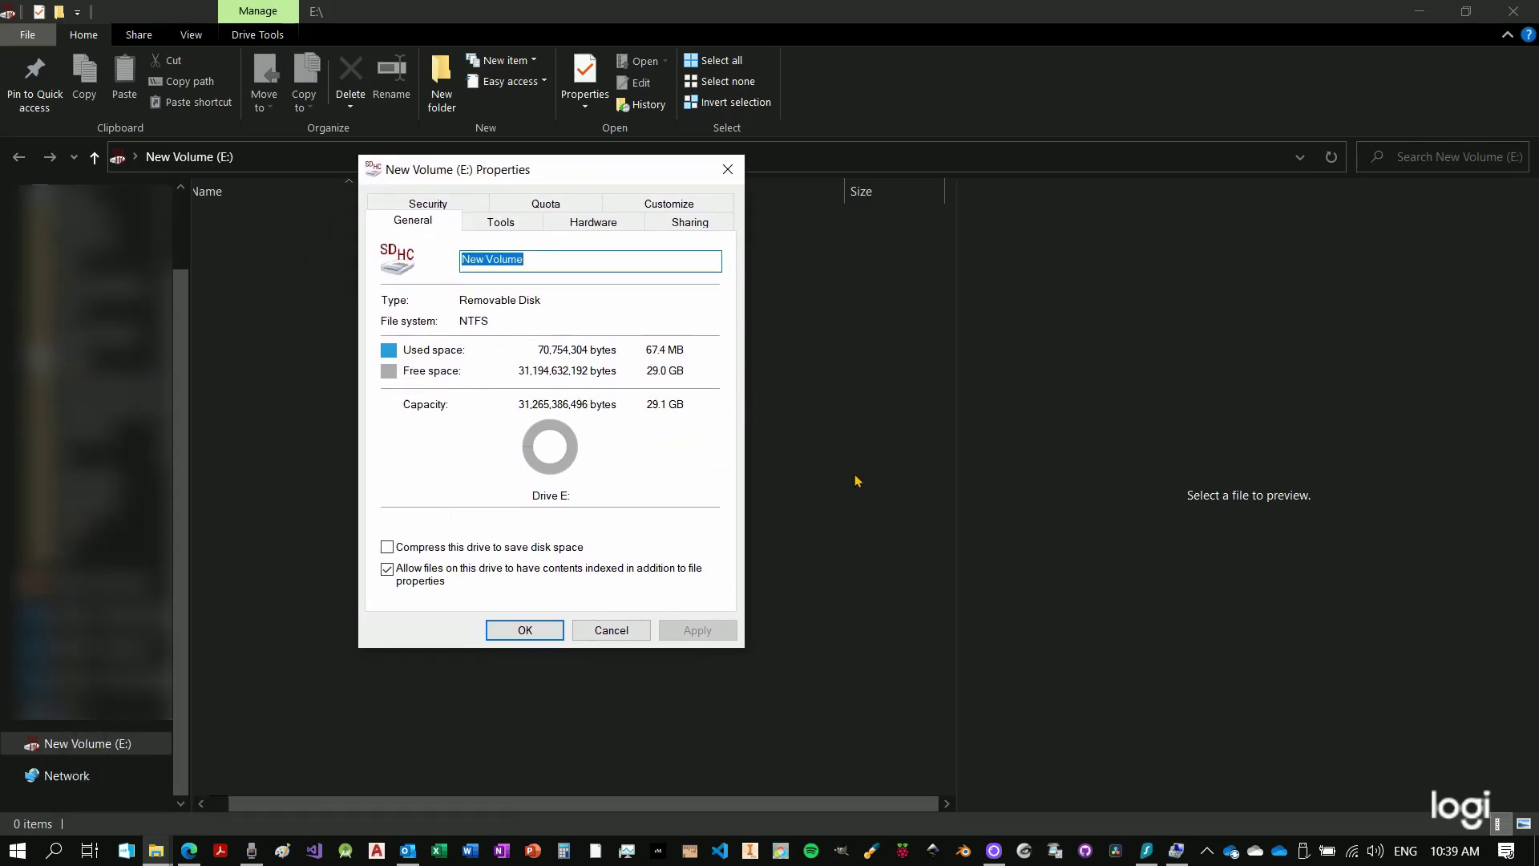
{"action": "left_click", "coordinate": [735, 177]}
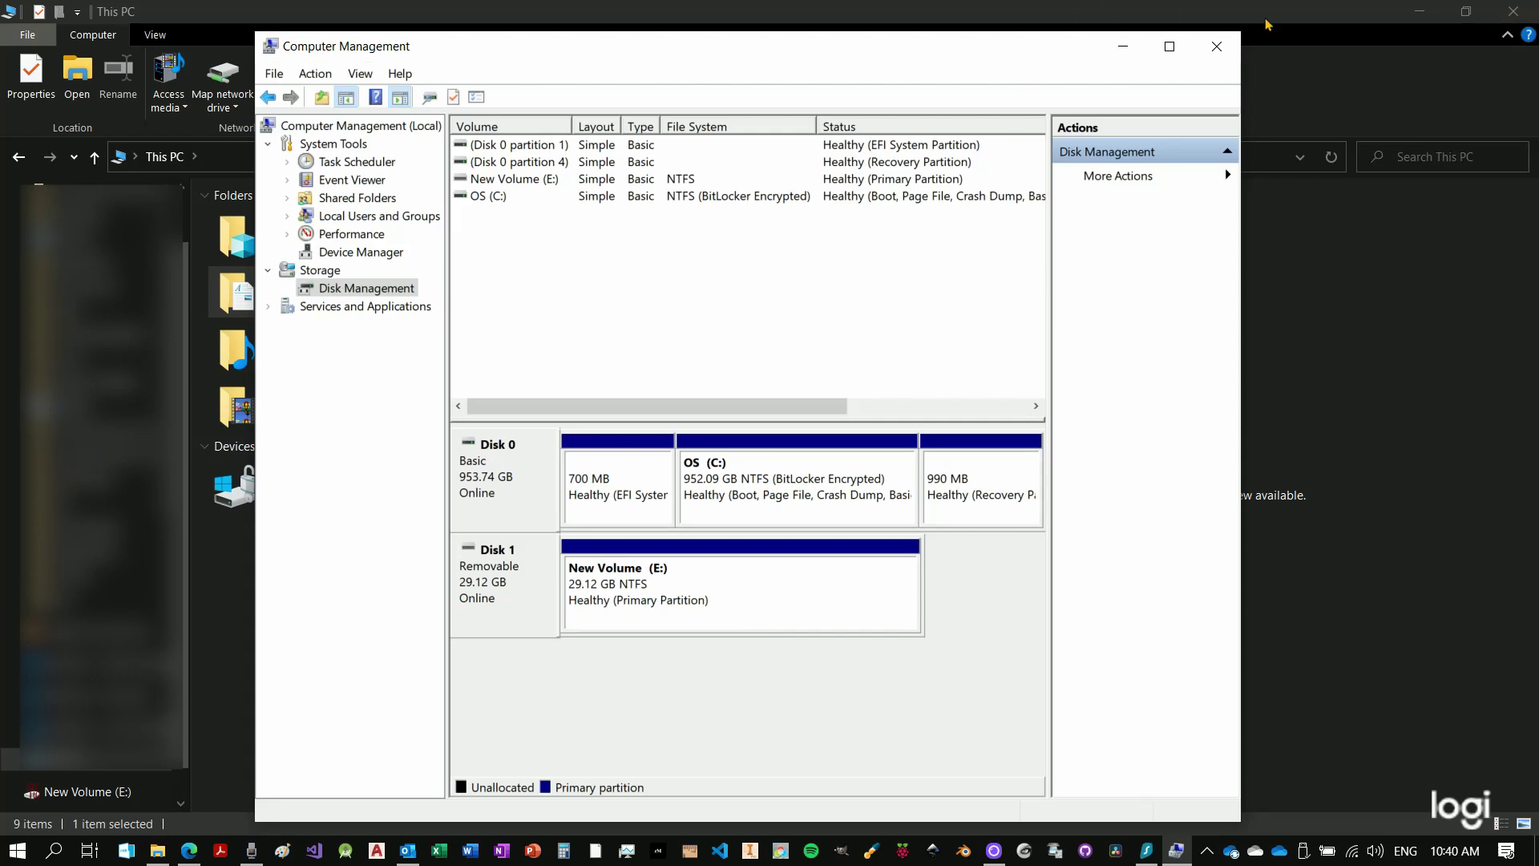
Step: Close the Computer Management and This PC windows
{"action": "left_click", "coordinate": [1216, 45]}
{"action": "left_click", "coordinate": [1514, 12]}
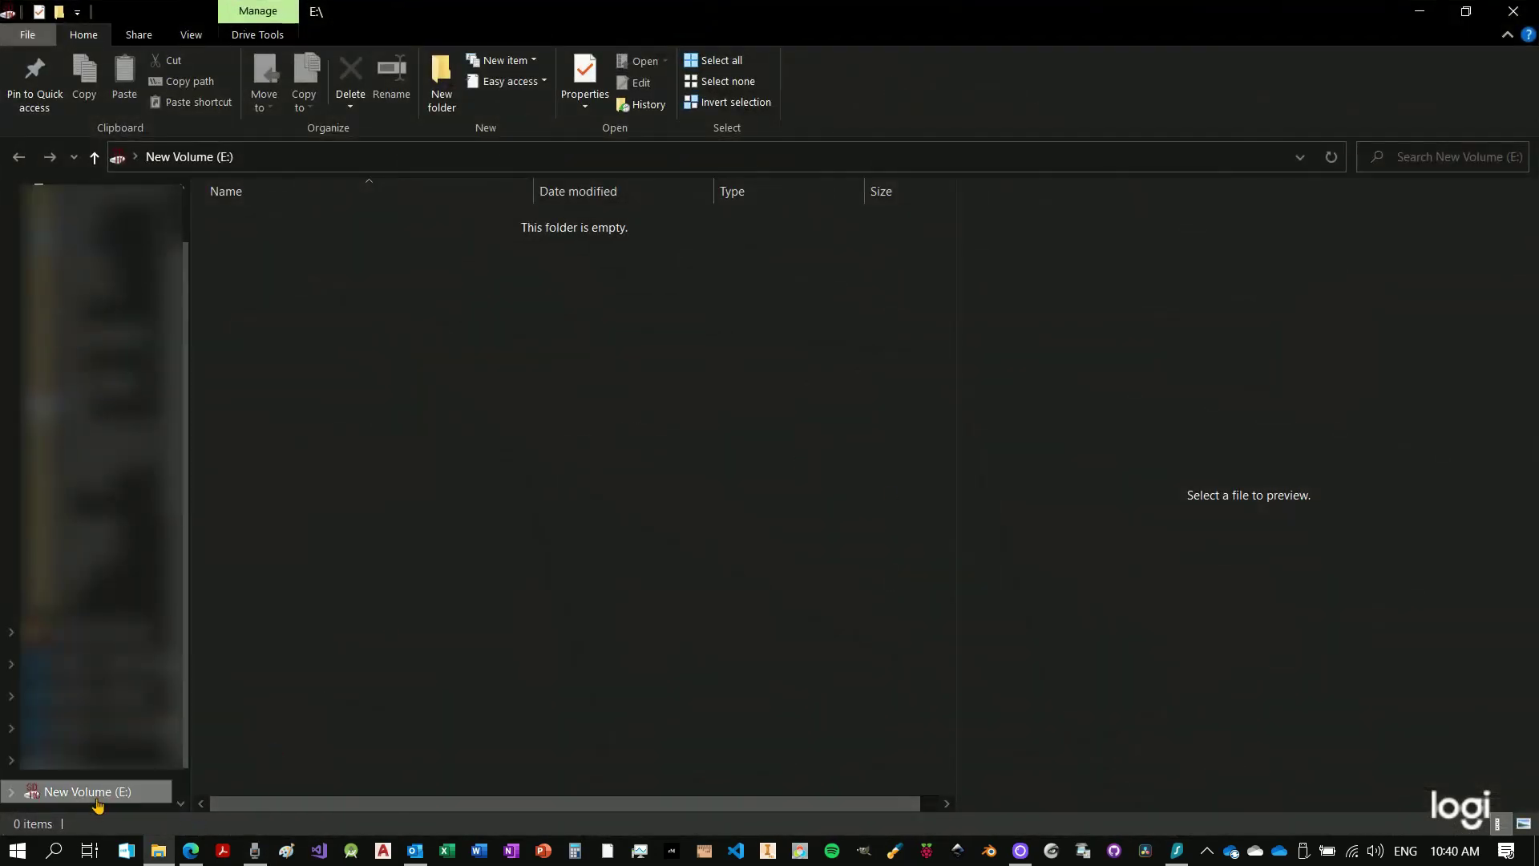
{"action": "right_click", "coordinate": [97, 803]}
{"action": "left_click", "coordinate": [103, 783]}
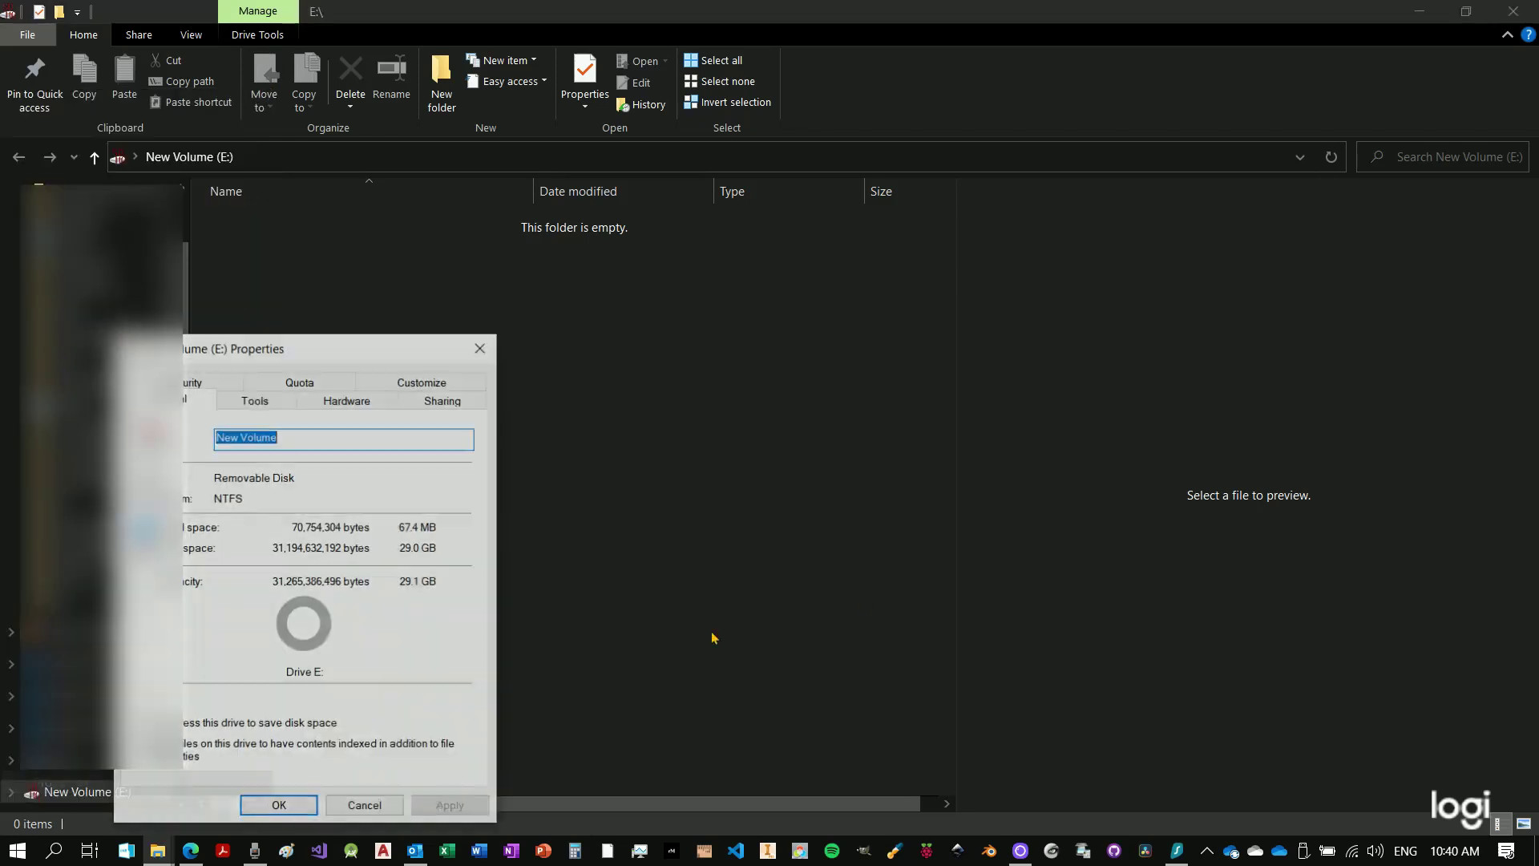
{"action": "left_click", "coordinate": [482, 346]}
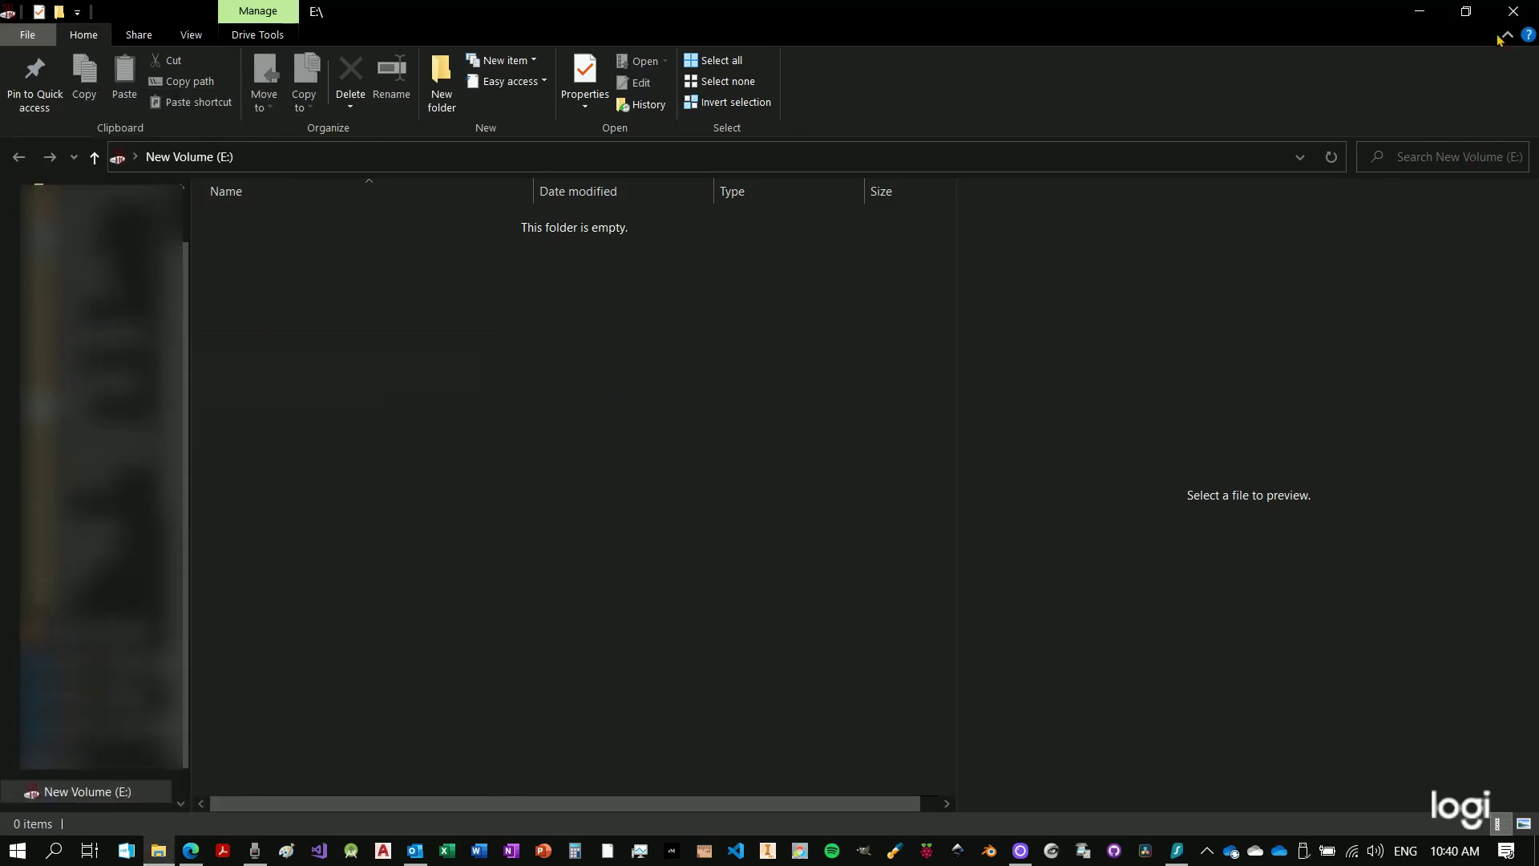
{"action": "left_click", "coordinate": [1514, 11]}
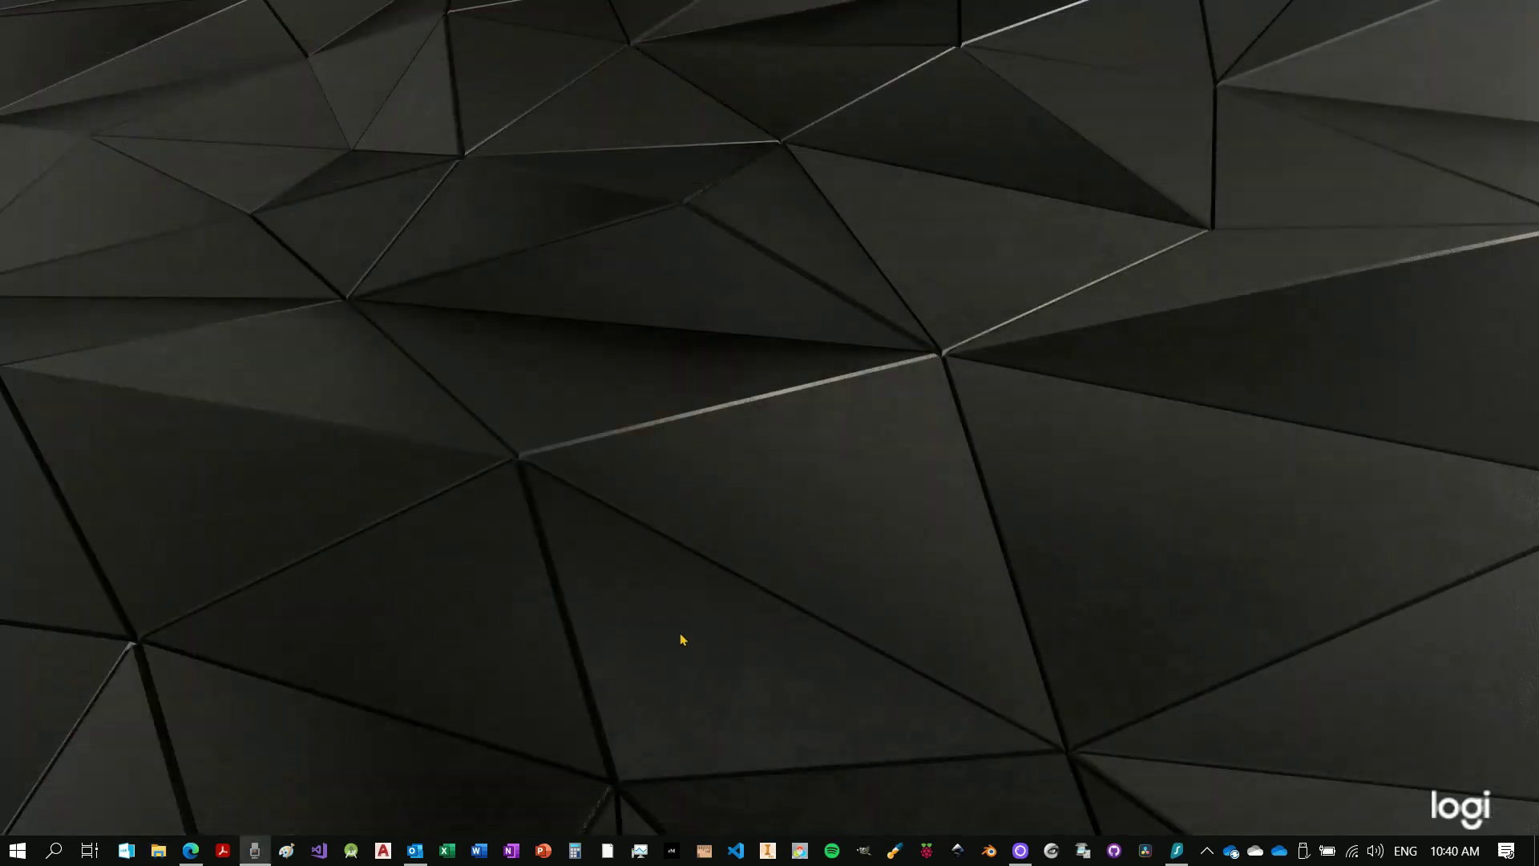